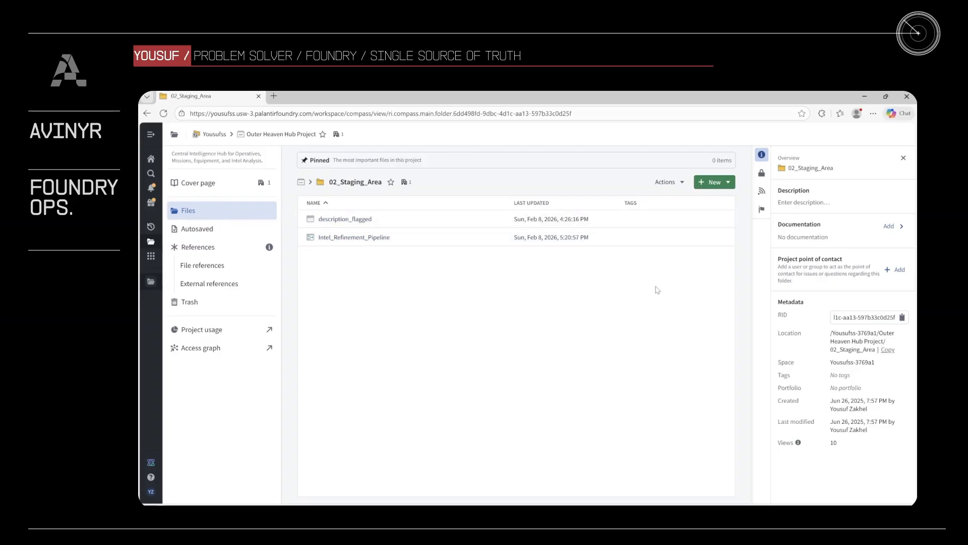
- Create a new Pipeline Builder pipeline in the 02_Staging_Area folder
left_click(713, 184)
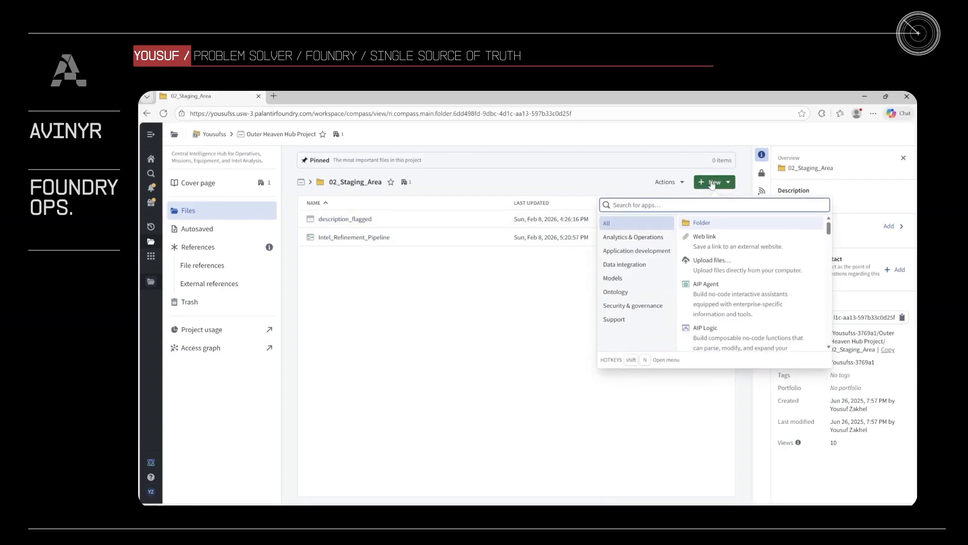
type("pip")
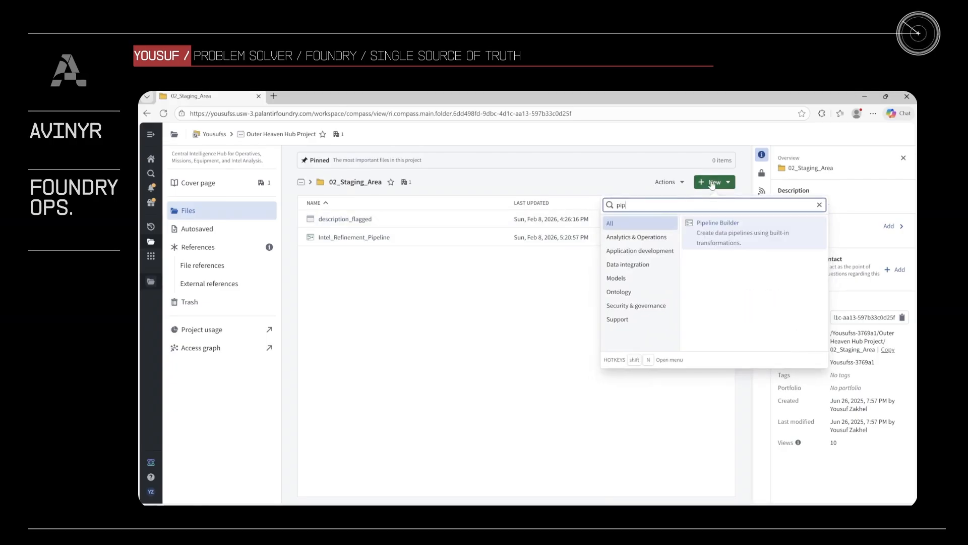
left_click(726, 244)
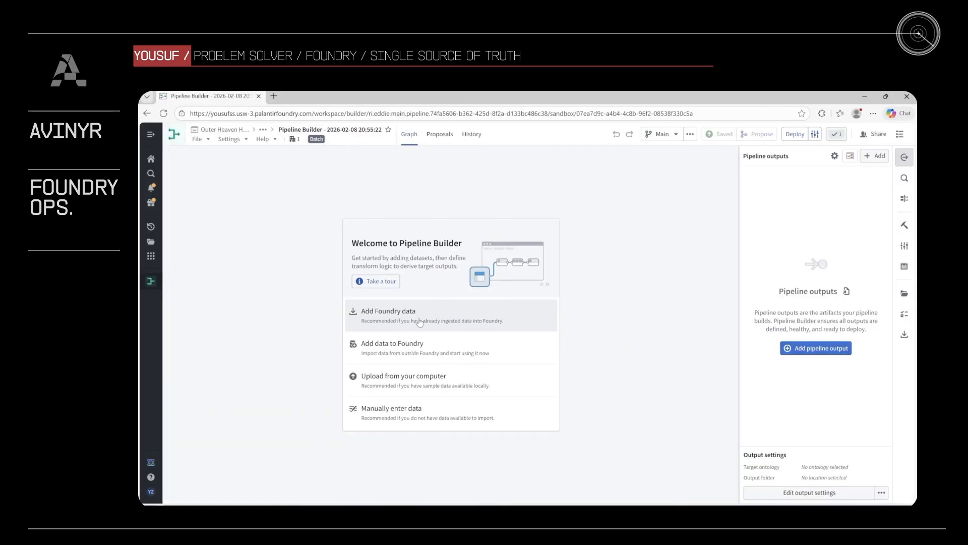
- Add the affiliation_list_raw, equipment_catalog_1 and equipment_catalog_2 datasets from the 01_Raw_Data folder to the new pipeline
left_click(419, 315)
left_click(341, 238)
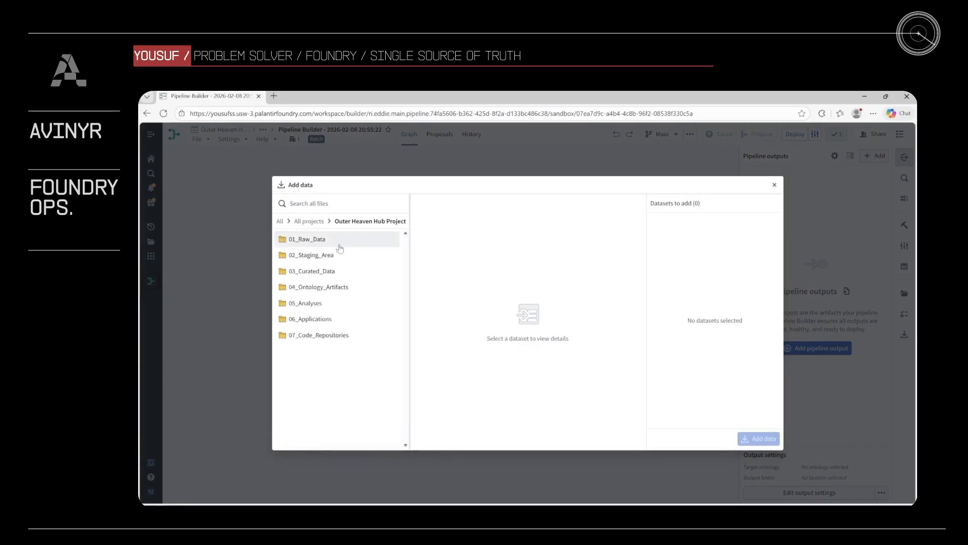
left_click(340, 246)
left_click(391, 239)
left_click(392, 255)
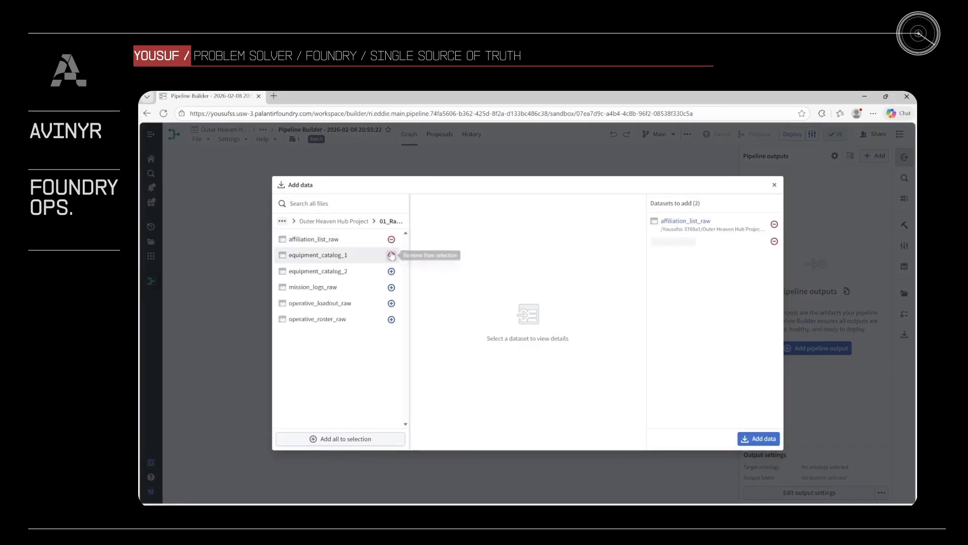
left_click(391, 271)
left_click(757, 439)
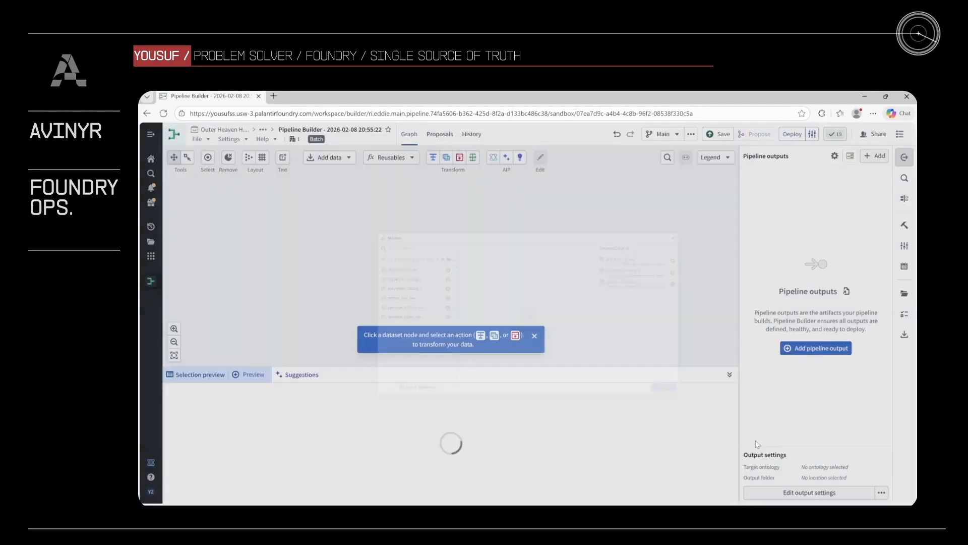
- Look at the transforms available for affiliation_list_raw and close the transform editor without adding one
mouse_move(524, 214)
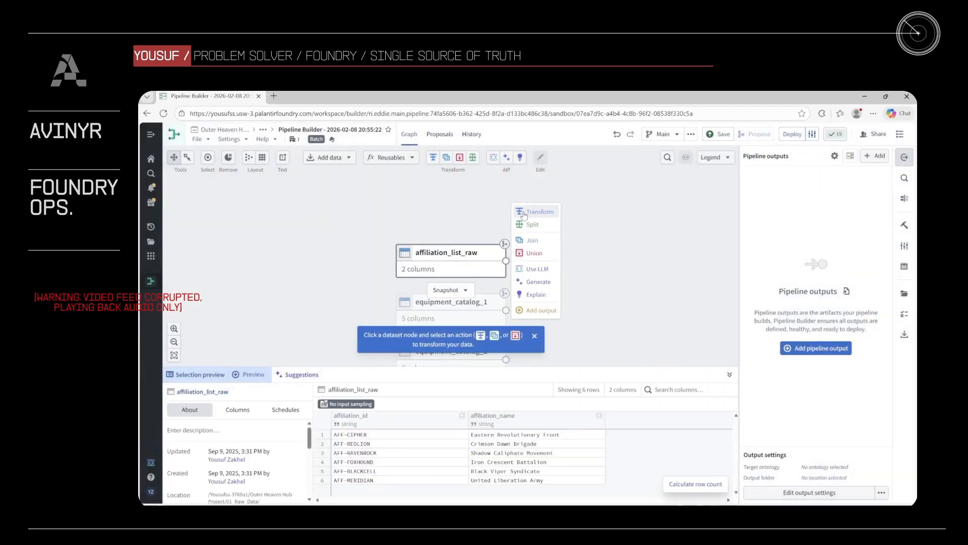
left_click(525, 214)
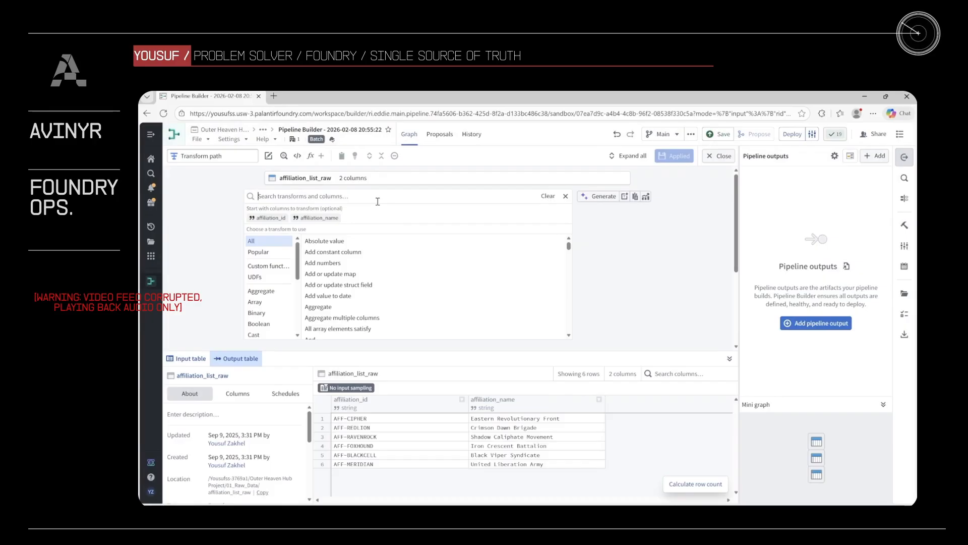
left_click(716, 157)
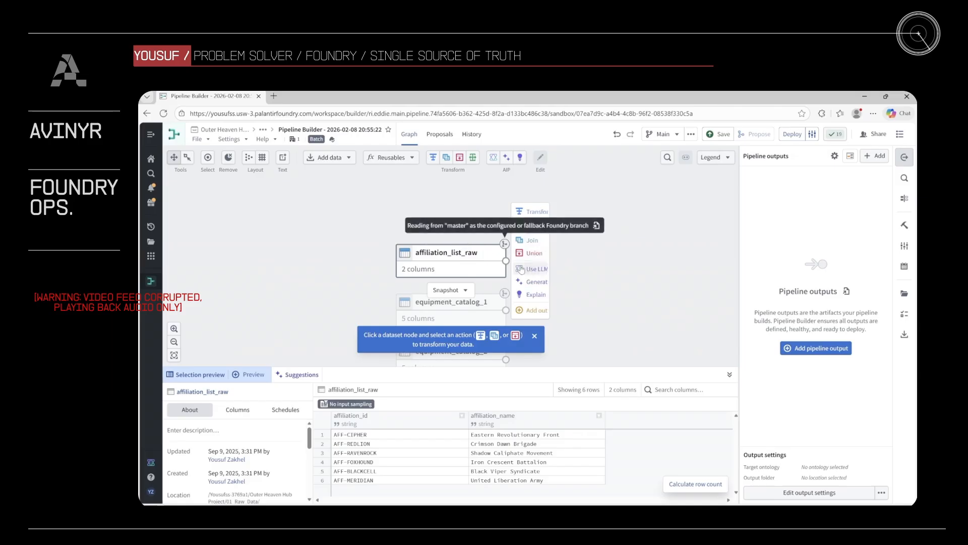
- Preview the data of the affiliation_list_raw, equipment_catalog_1 and equipment_catalog_2 nodes in the graph
mouse_move(539, 247)
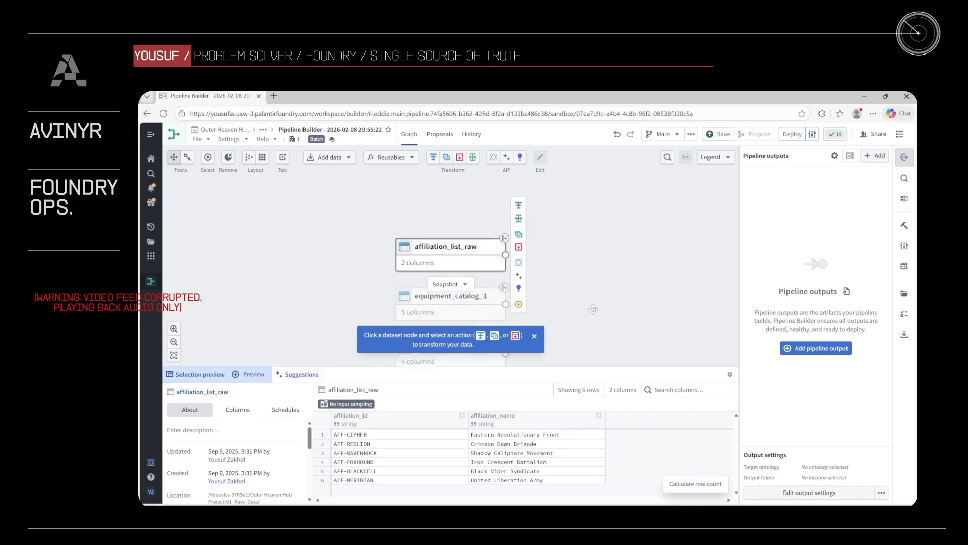
left_click_drag(594, 320, 589, 283)
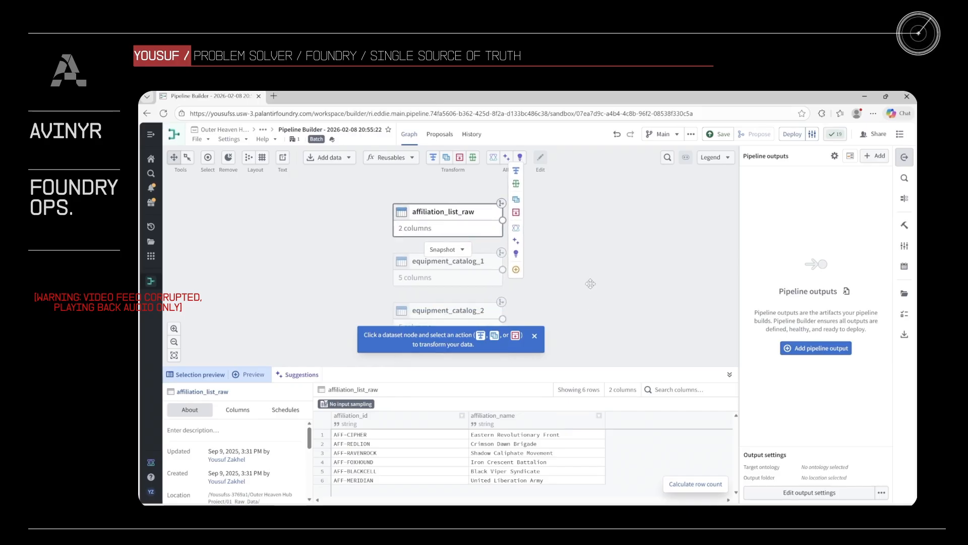
left_click(478, 261)
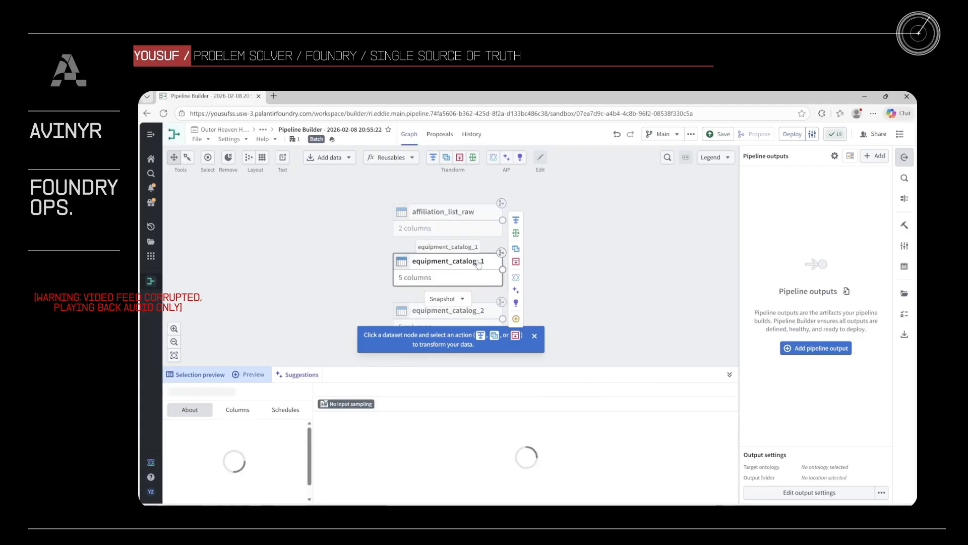
left_click(459, 222)
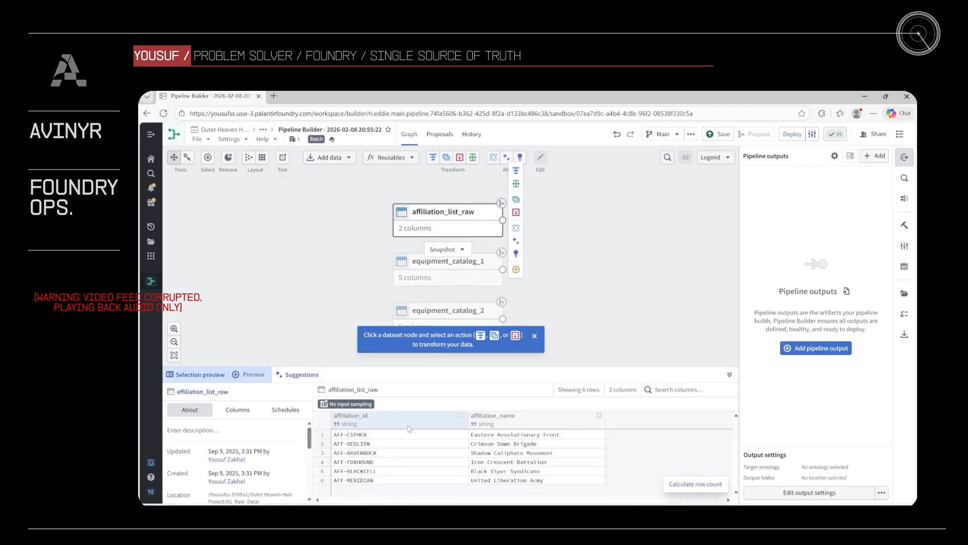
mouse_move(518, 212)
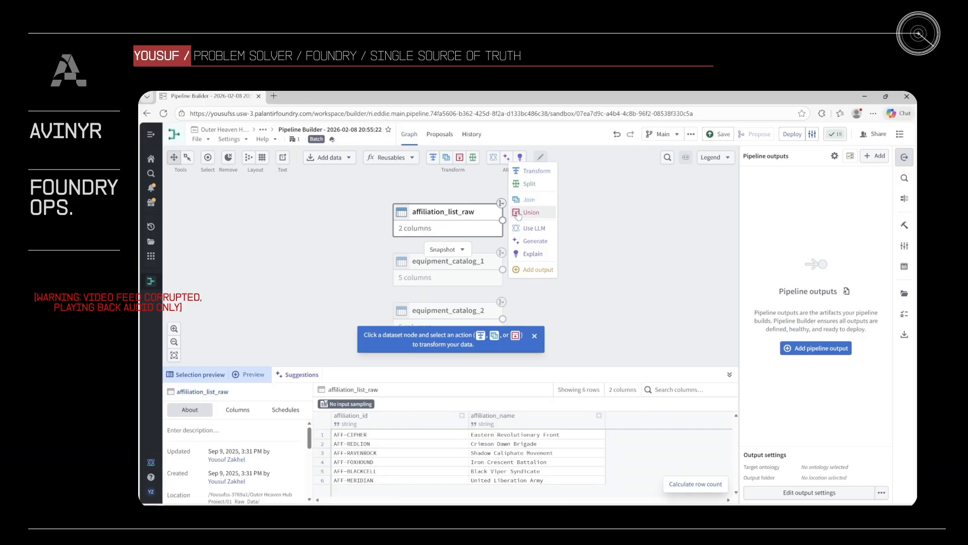
left_click_drag(557, 306, 554, 286)
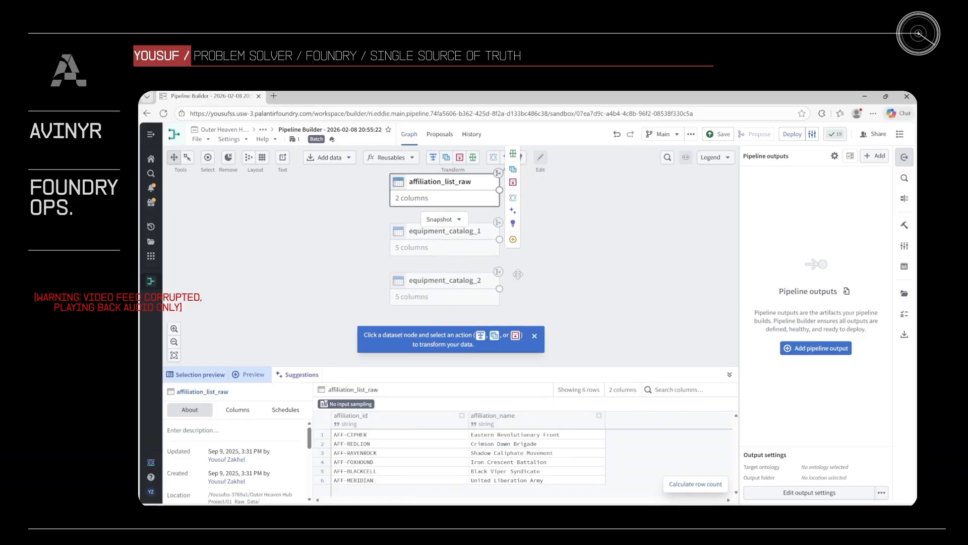
left_click(467, 251)
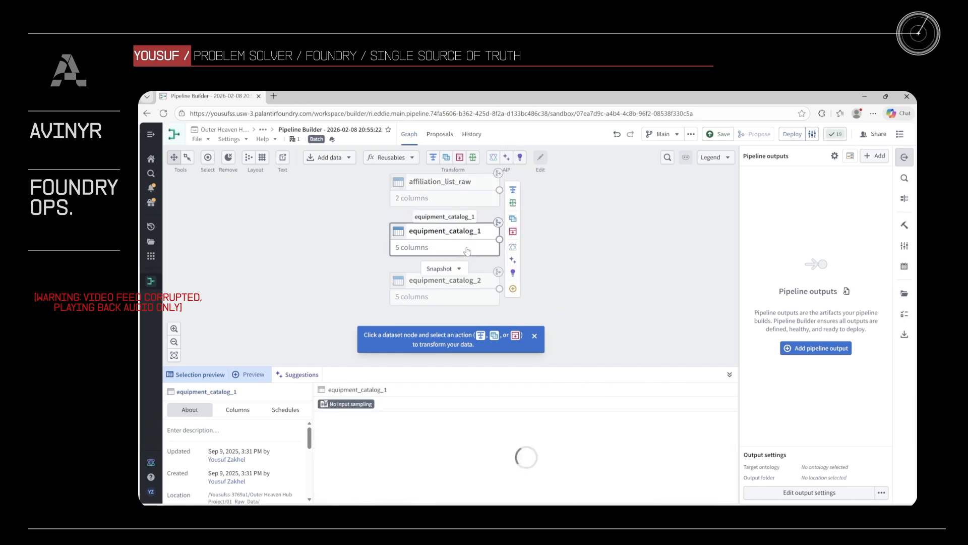
left_click(470, 290)
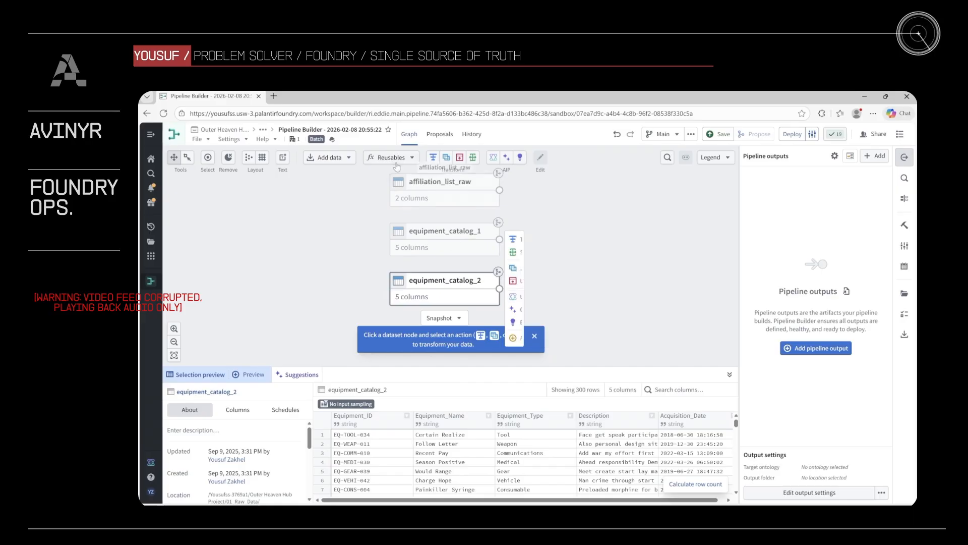
- Return to the 02_Staging_Area folder and move the newly created Pipeline Builder pipeline to the trash
left_click(236, 131)
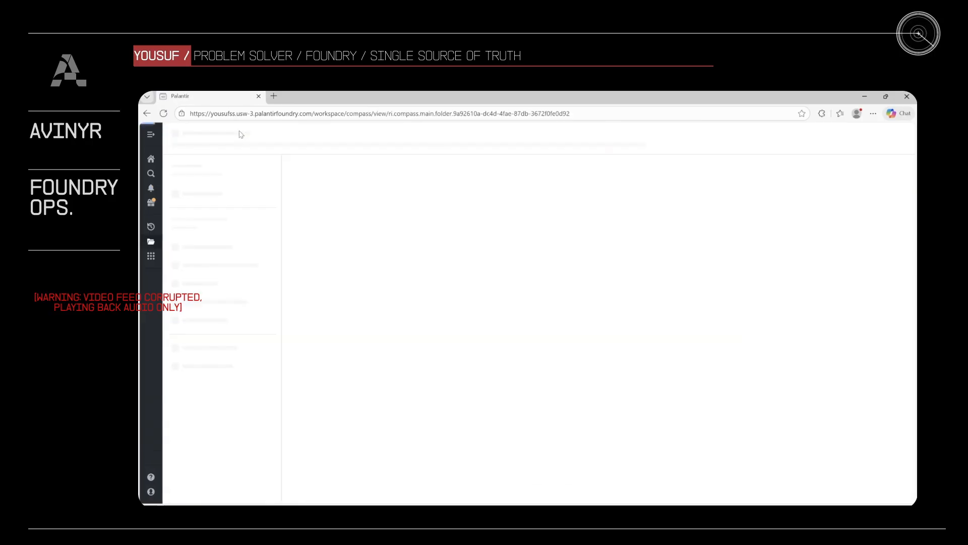
left_click(329, 233)
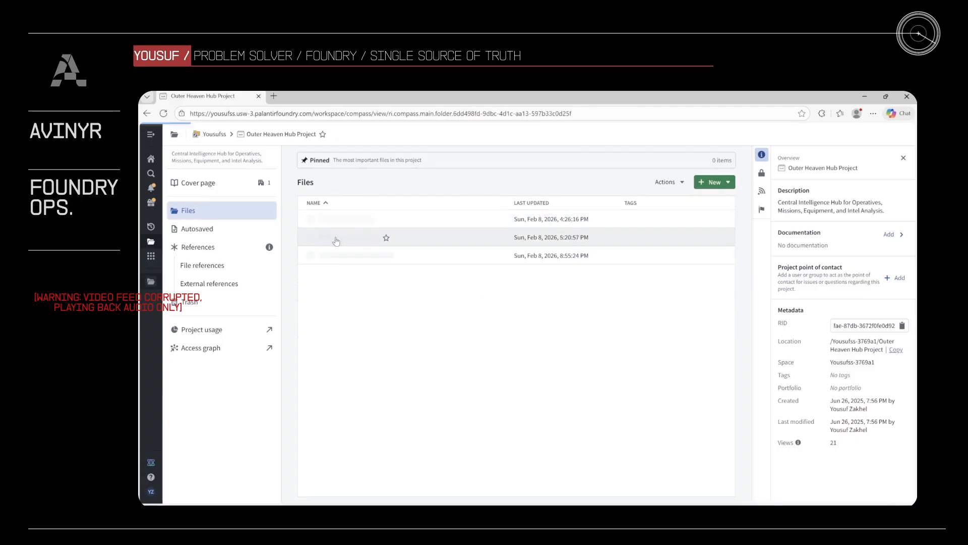
right_click(443, 256)
left_click(480, 403)
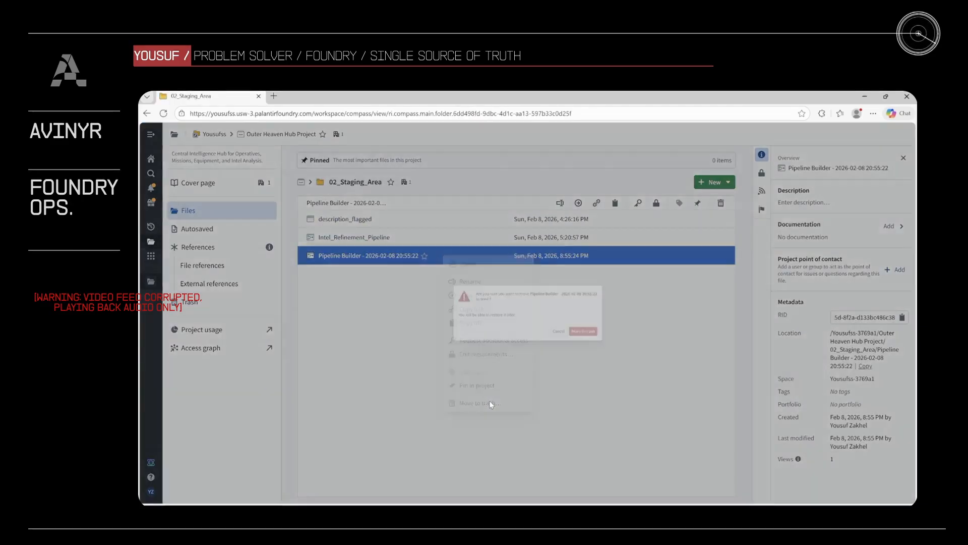
left_click(613, 341)
- Open Intel_Refinement_Pipeline from the staging folder and switch it to the v1.0_Tactical_Release branch
double_click(388, 246)
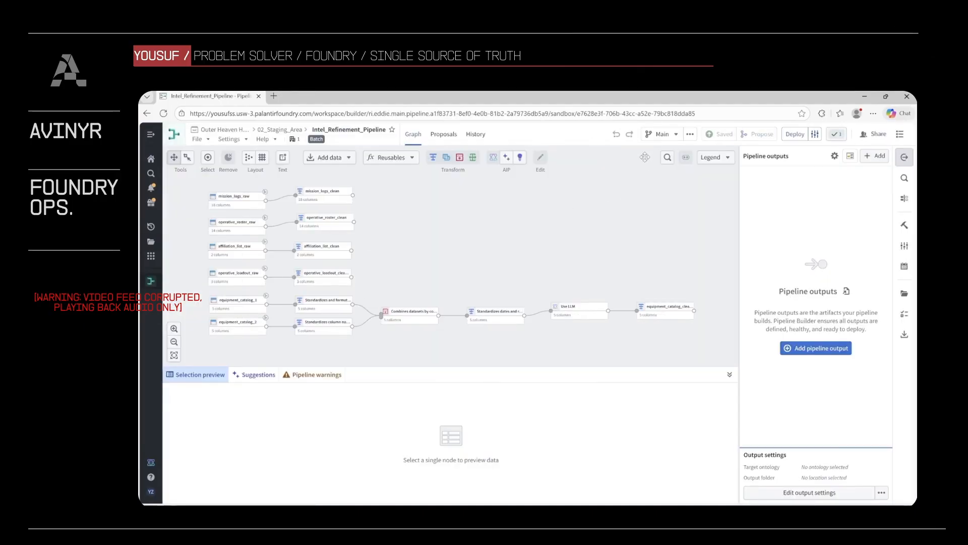
left_click(662, 133)
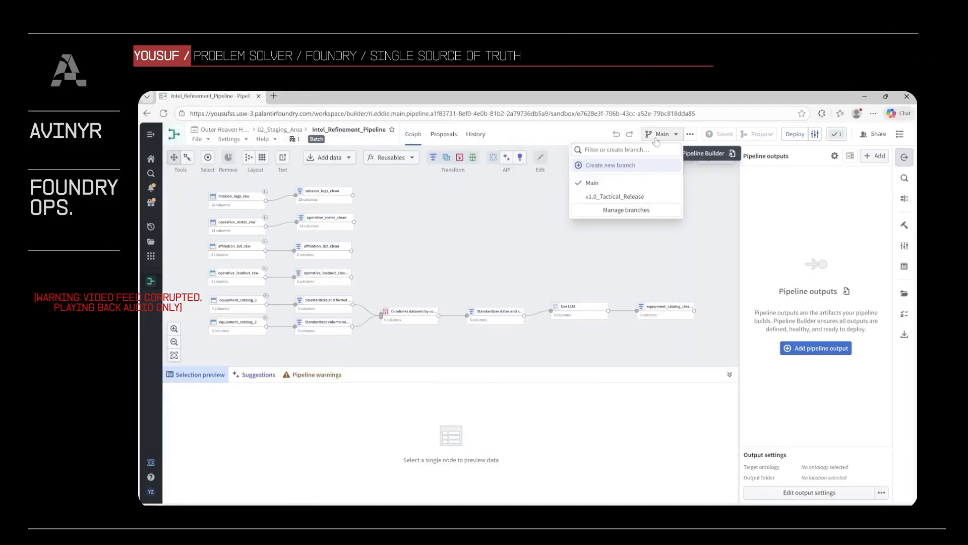
left_click(636, 198)
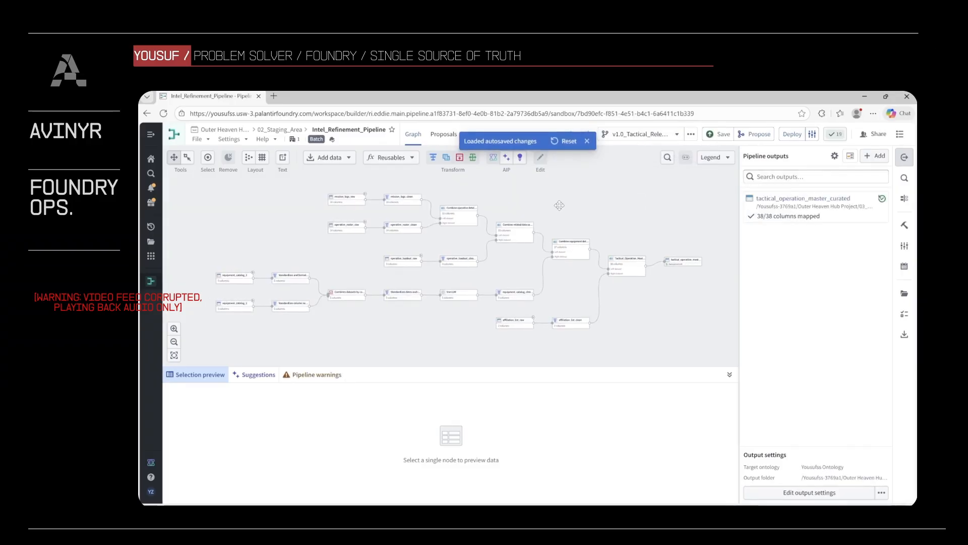
- Preview the tactical_operation_master_curated output at the end of the pipeline graph, then clear the selection
left_click(658, 261)
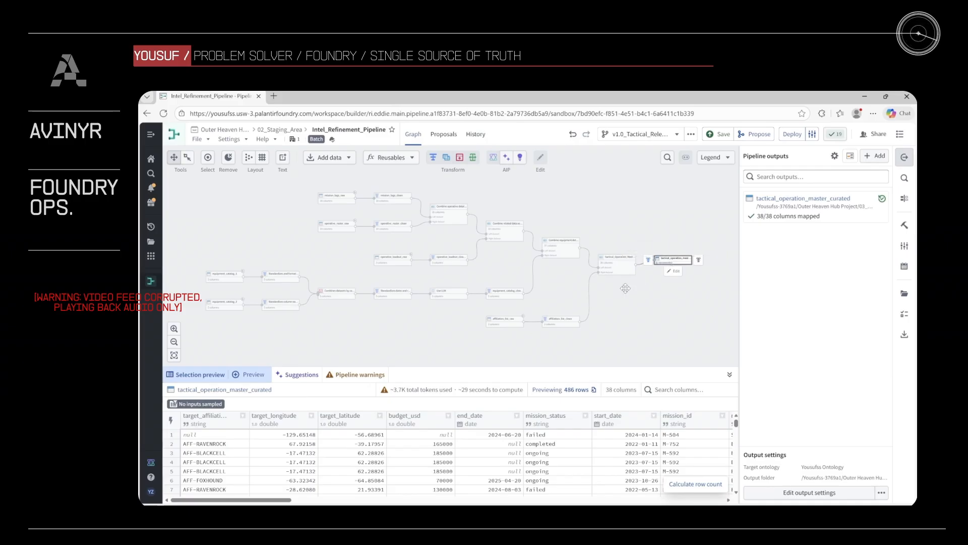
left_click_drag(625, 289, 629, 292)
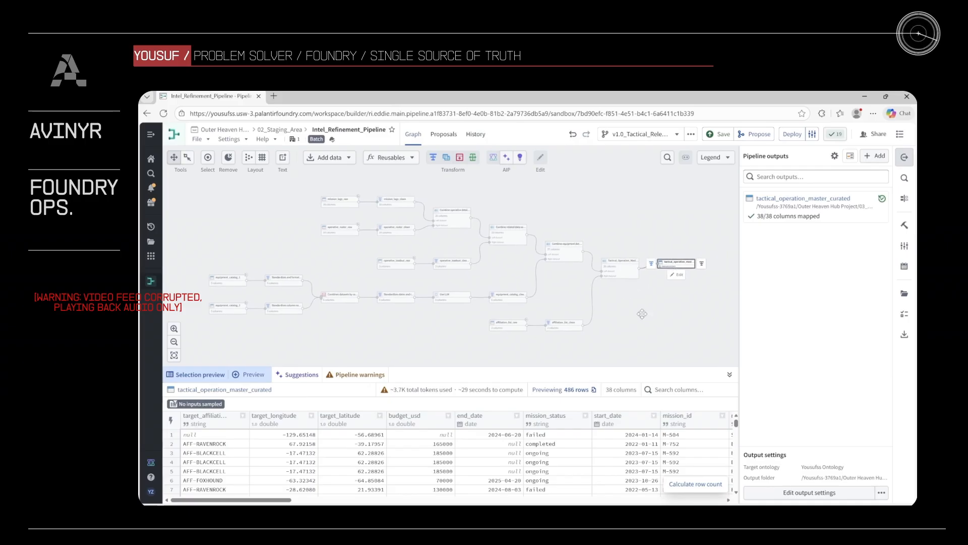
left_click(262, 207)
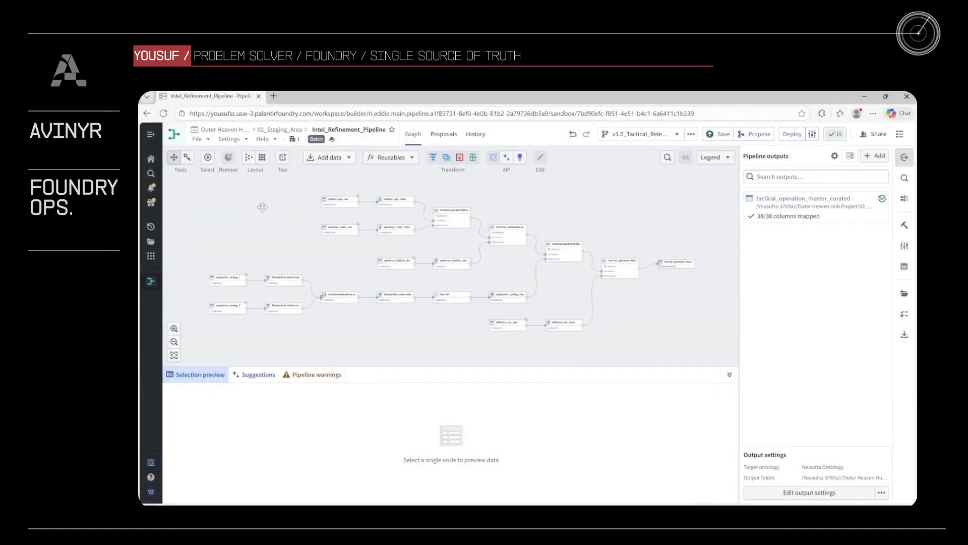
- Examine the transformation steps of the mission_logs_clean node and return to the pipeline graph
scroll(262, 207, "up", 3)
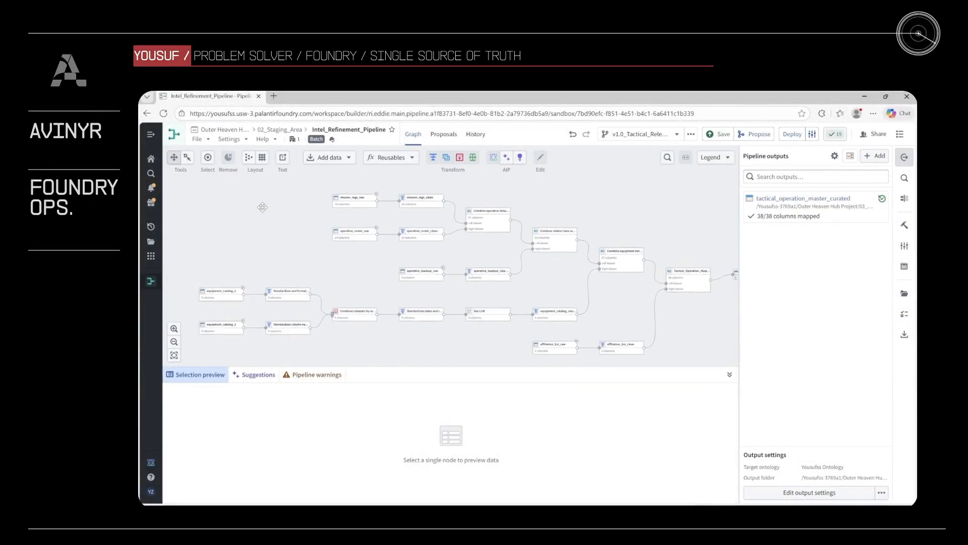
scroll(309, 221, "up", 2)
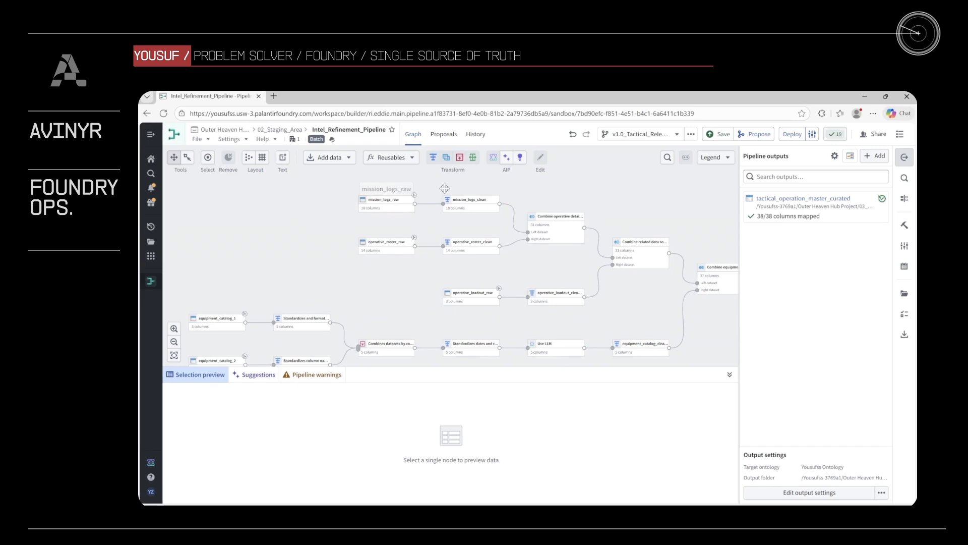
left_click(468, 203)
left_click(475, 223)
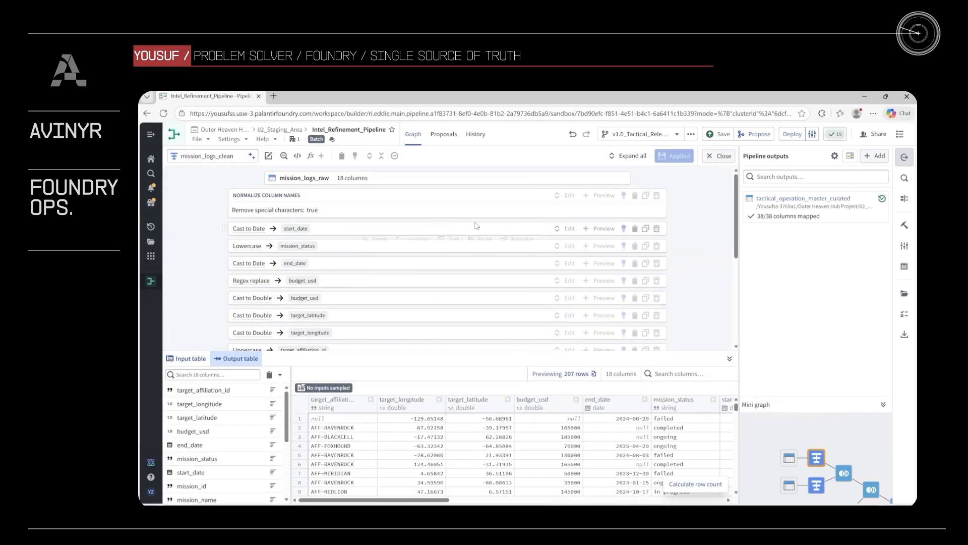
left_click(265, 195)
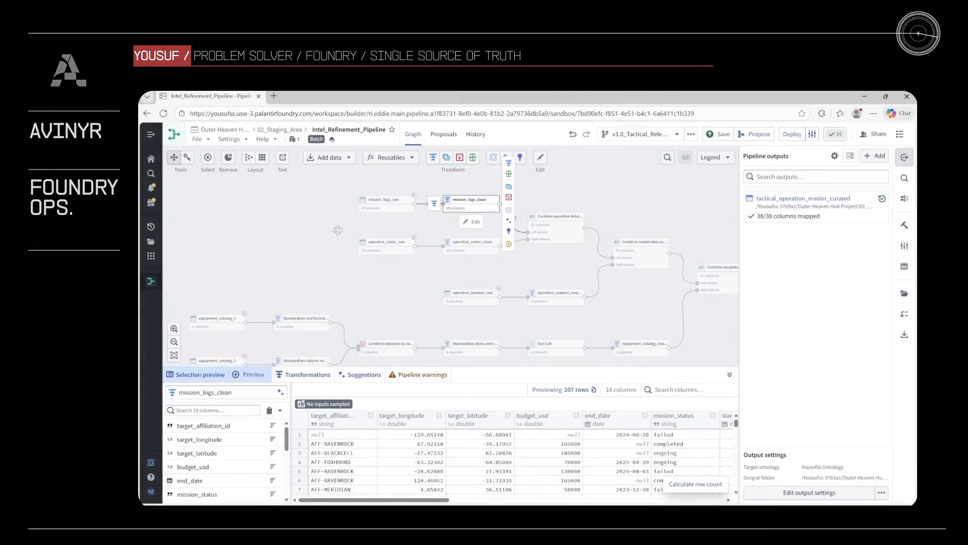
left_click(337, 230)
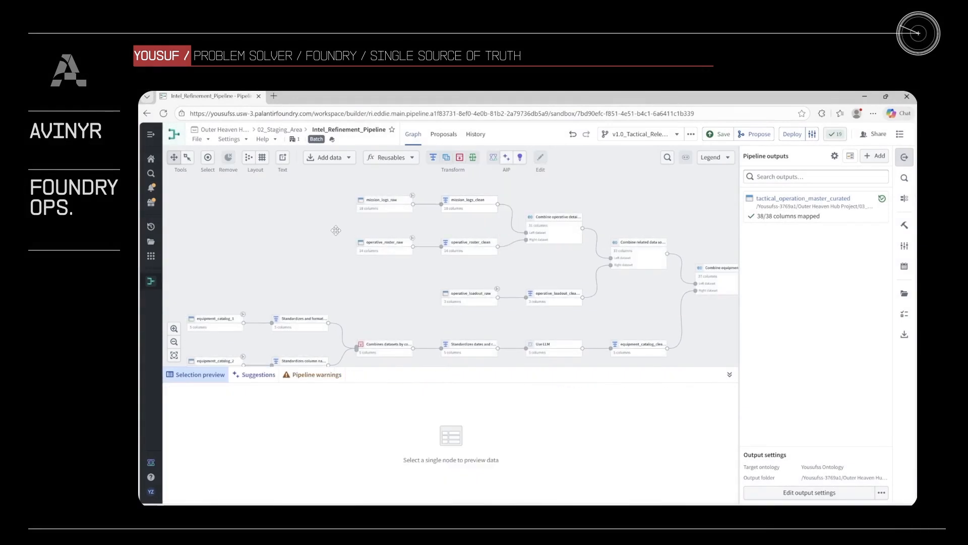
- Preview mission_logs_clean and examine the rows and columns of mission_logs_raw for inconsistent coordinates, dates and statuses
left_click(467, 200)
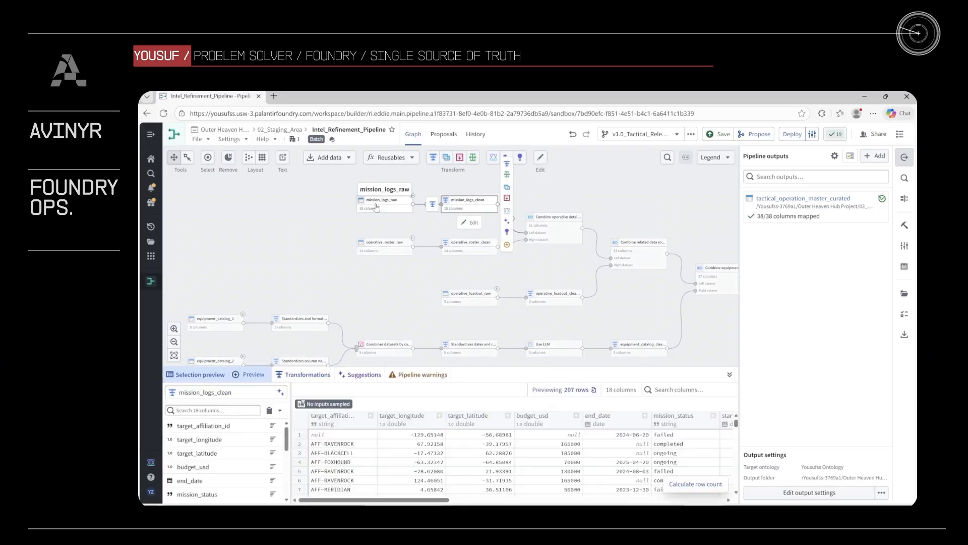
left_click(384, 201)
scroll(531, 478, "down", 5)
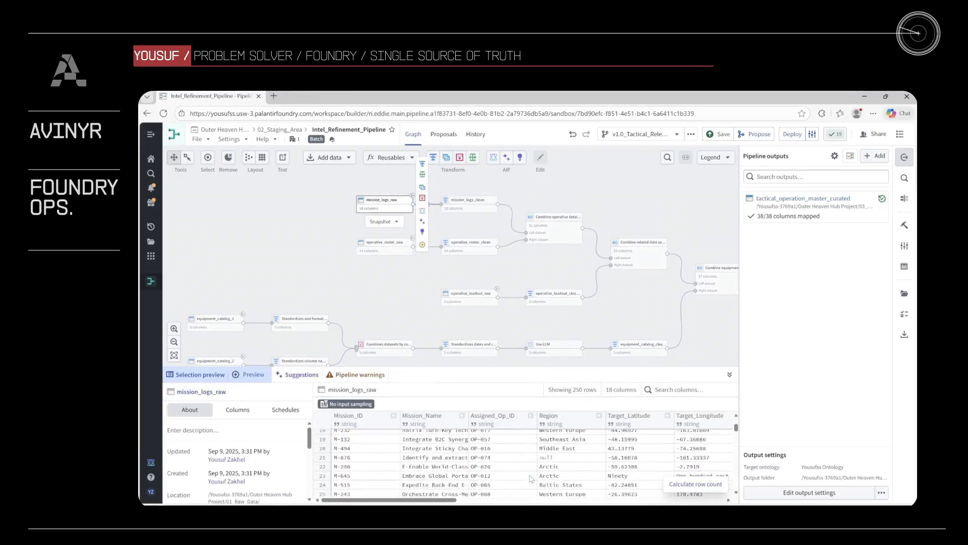
scroll(585, 481, "right", 3)
scroll(585, 480, "down", 1)
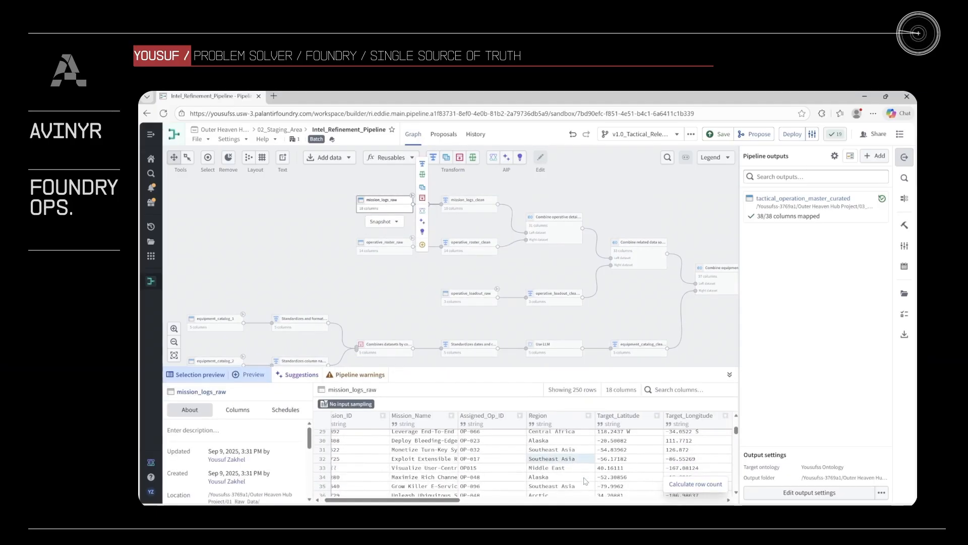
scroll(585, 481, "right", 2)
scroll(585, 481, "down", 8)
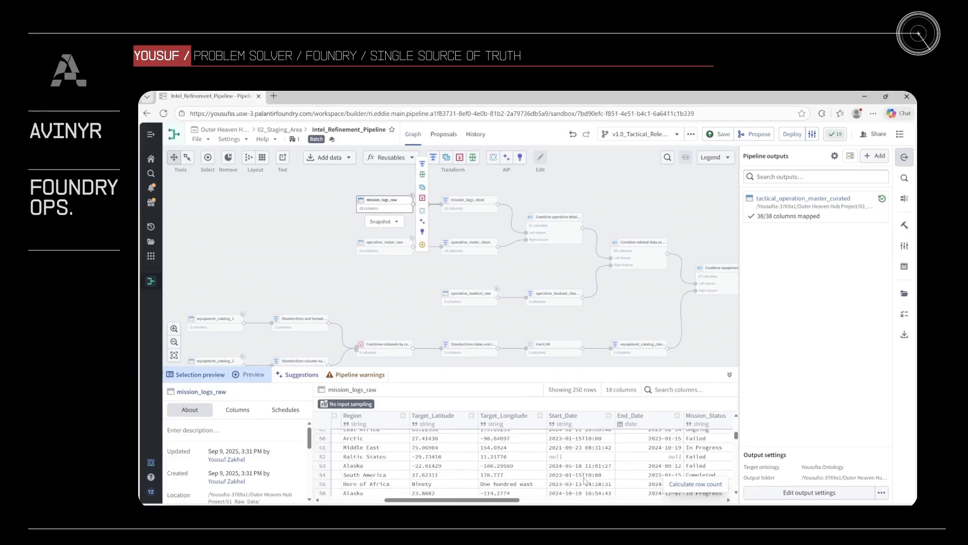
- Examine the Start_Date column of mission_logs_raw for inconsistent formats, comparing the date-only entry in row 108 with the timestamp above it
scroll(585, 480, "down", 6)
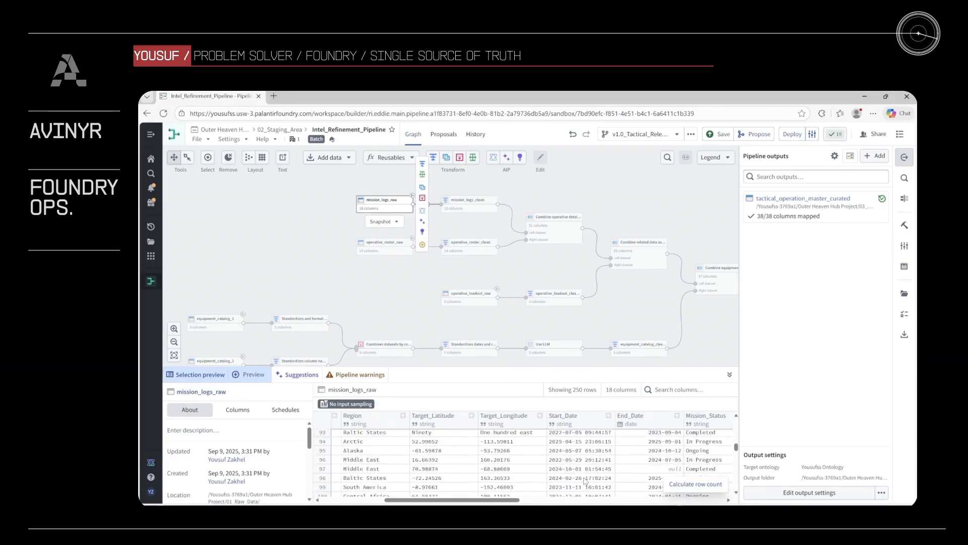
scroll(585, 481, "down", 2)
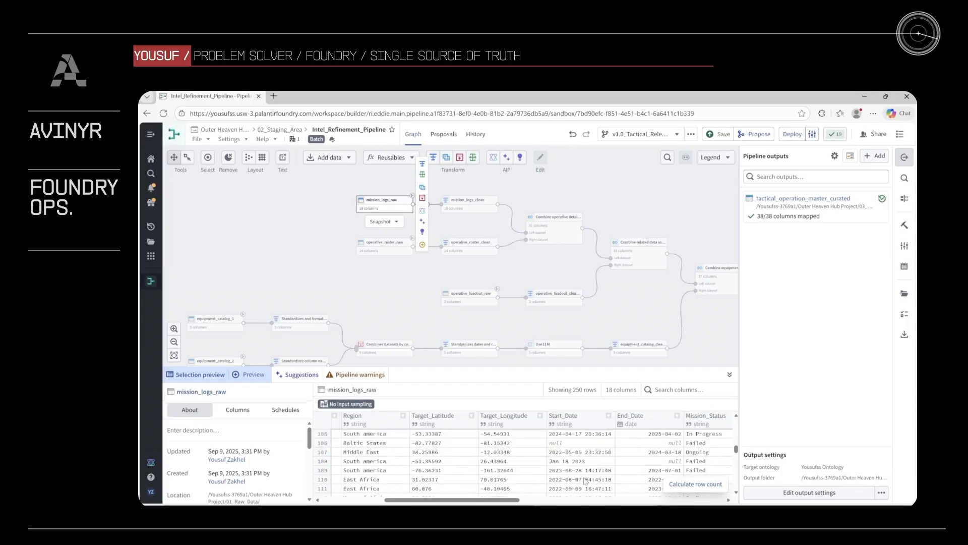
left_click(592, 473)
scroll(584, 476, "right", 2)
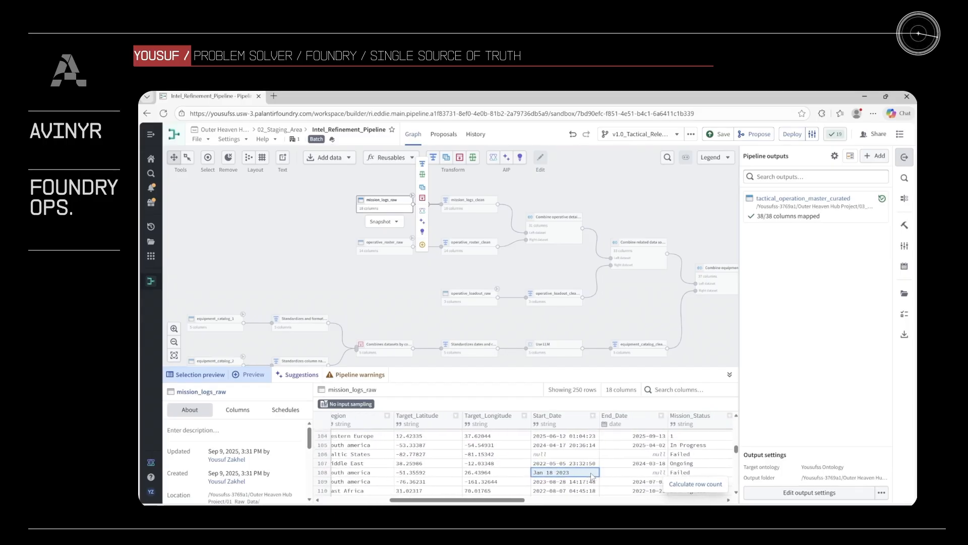
left_click(563, 465)
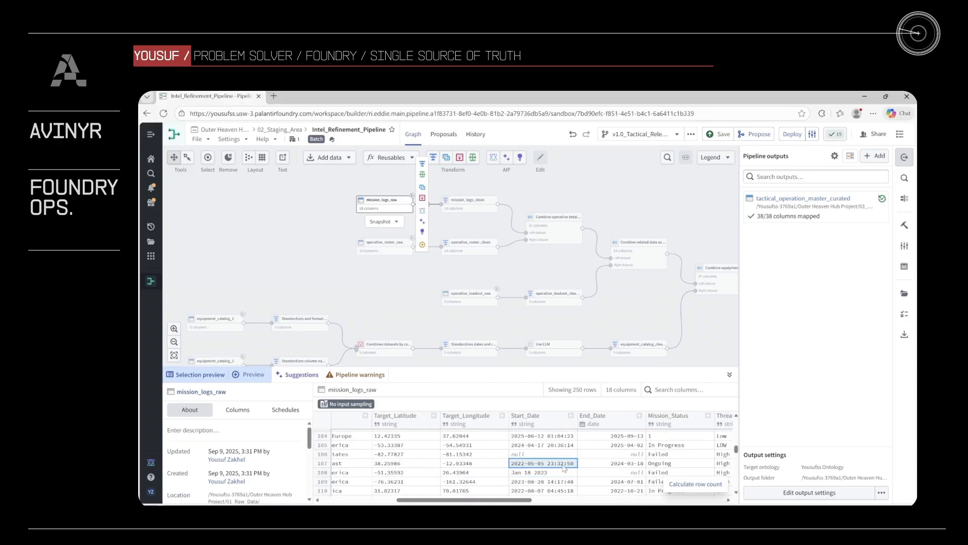
left_click(563, 473)
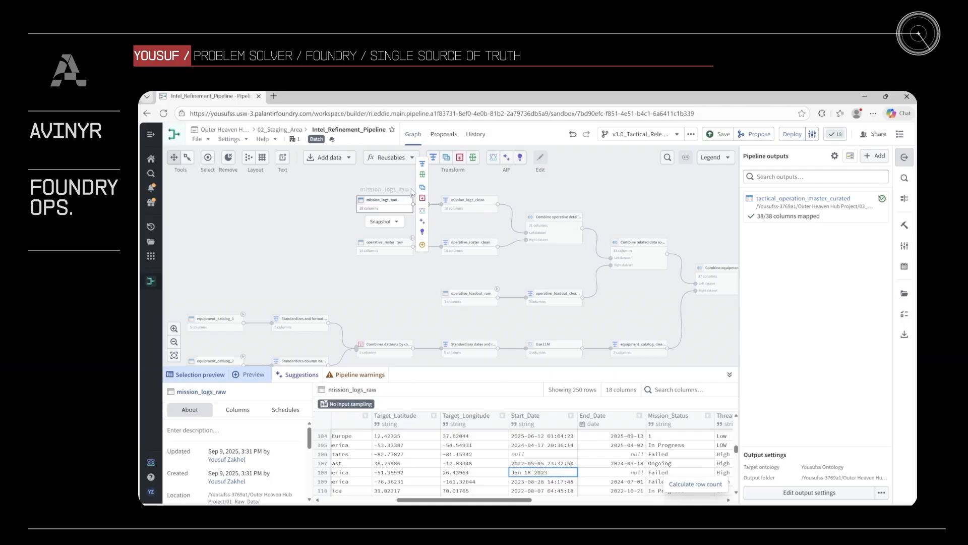
- Open the mission_logs_clean transformations and examine the settings of the Cast to Date step for start_date
left_click(469, 200)
left_click(475, 224)
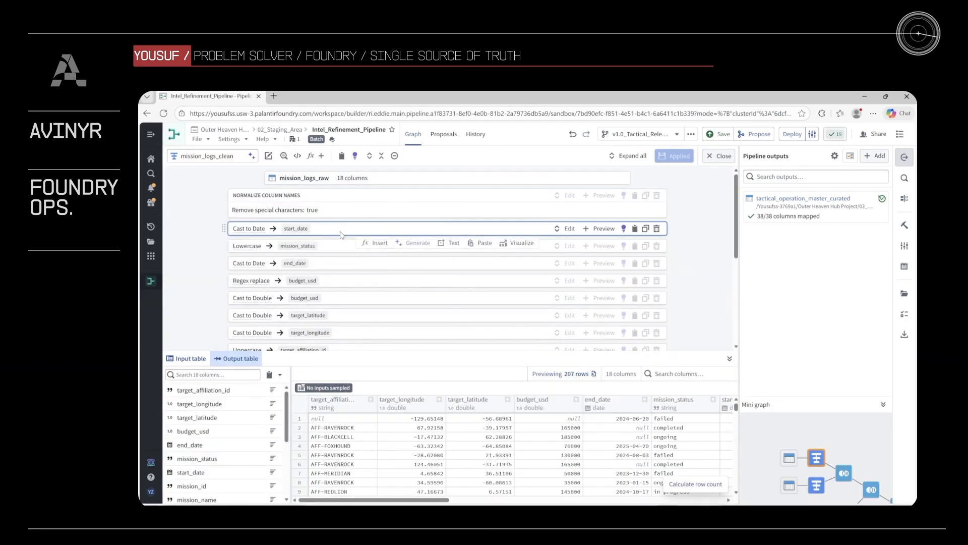
left_click(570, 229)
scroll(505, 280, "down", 2)
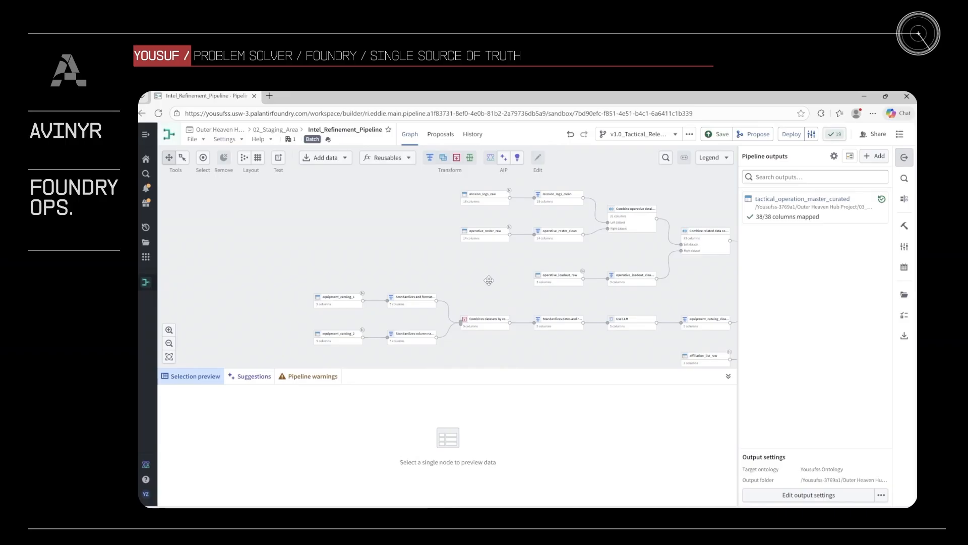
- Preview mission_logs_raw and examine the Budget_USD column for a value containing currency symbols and separators
left_click(496, 204)
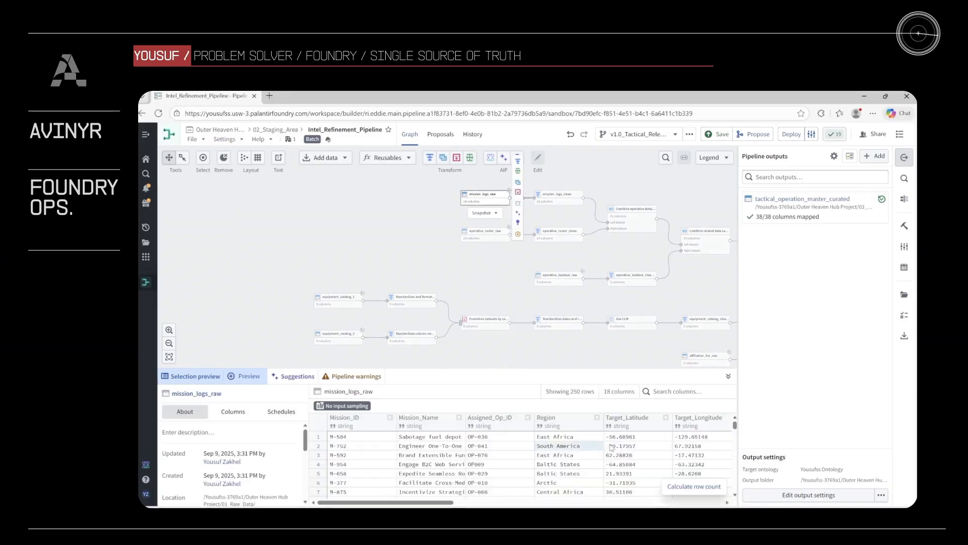
scroll(628, 455, "right", 10)
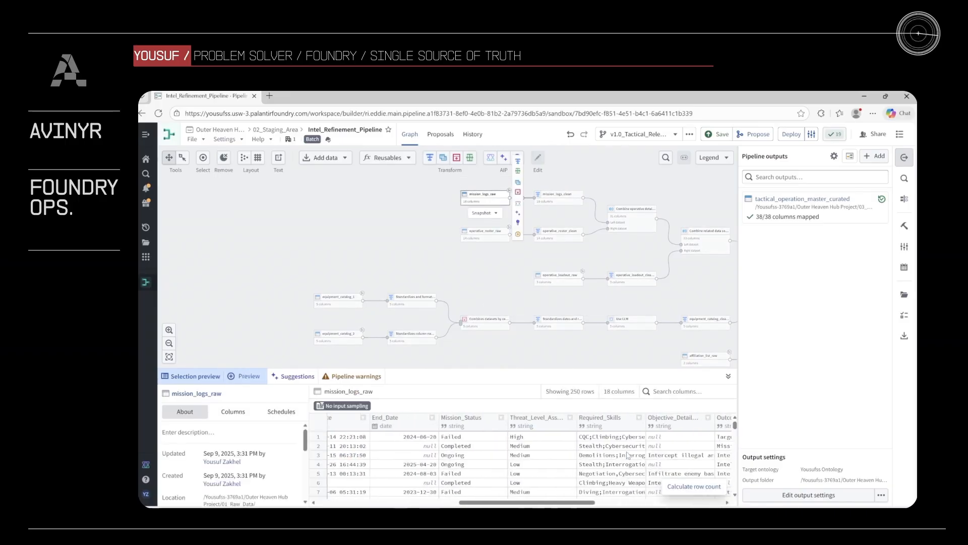
scroll(627, 455, "down", 3)
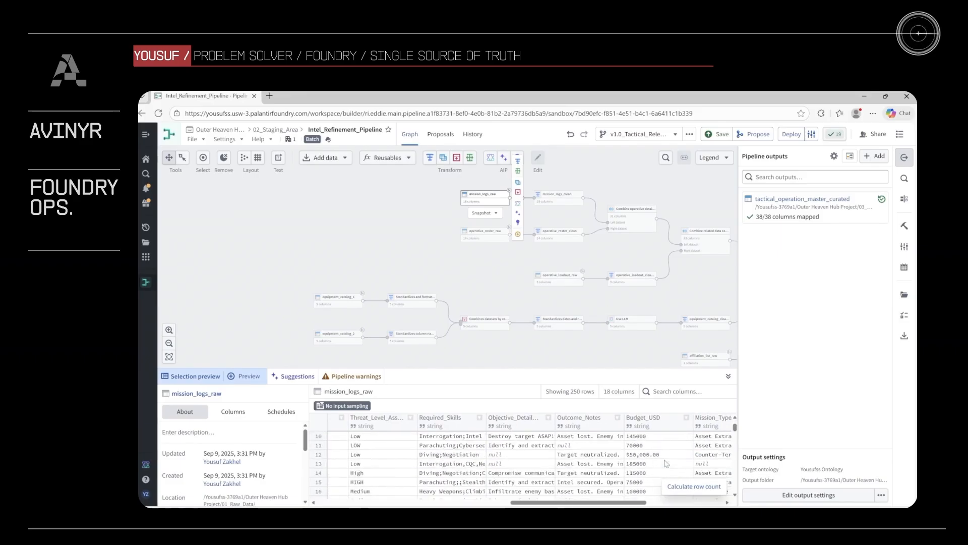
left_click(641, 454)
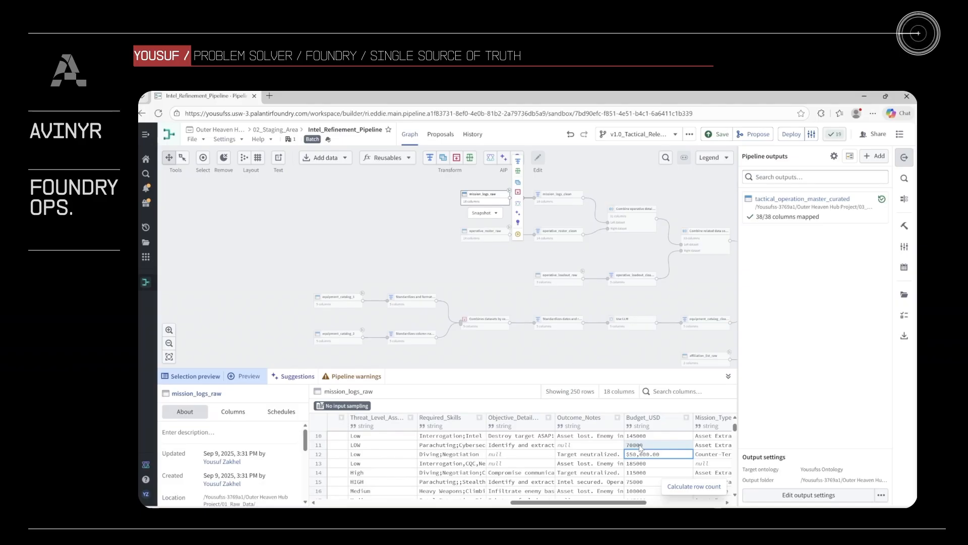
- Examine the Regex replace step for budget_usd in mission_logs_clean, then return to the pipeline graph
left_click(555, 195)
left_click(562, 214)
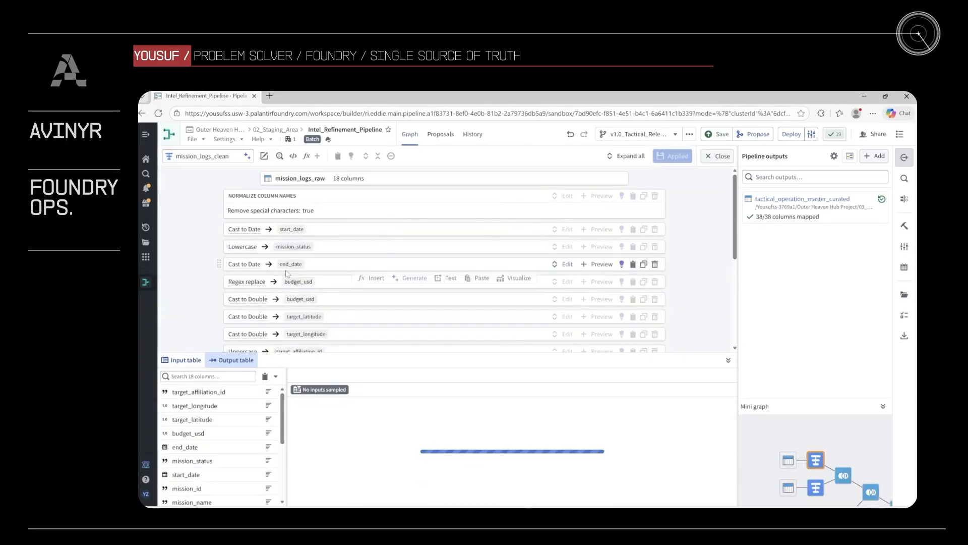
left_click(564, 283)
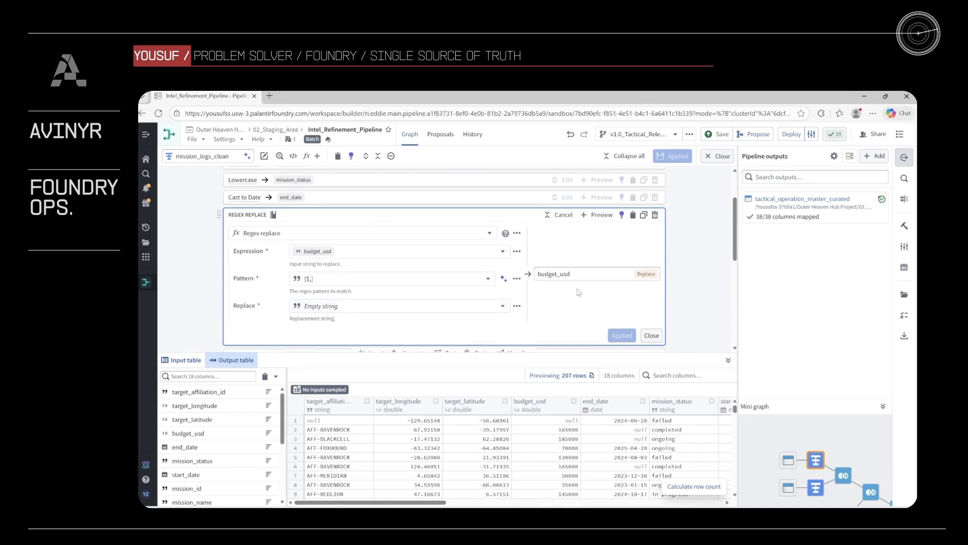
left_click(651, 336)
left_click(718, 155)
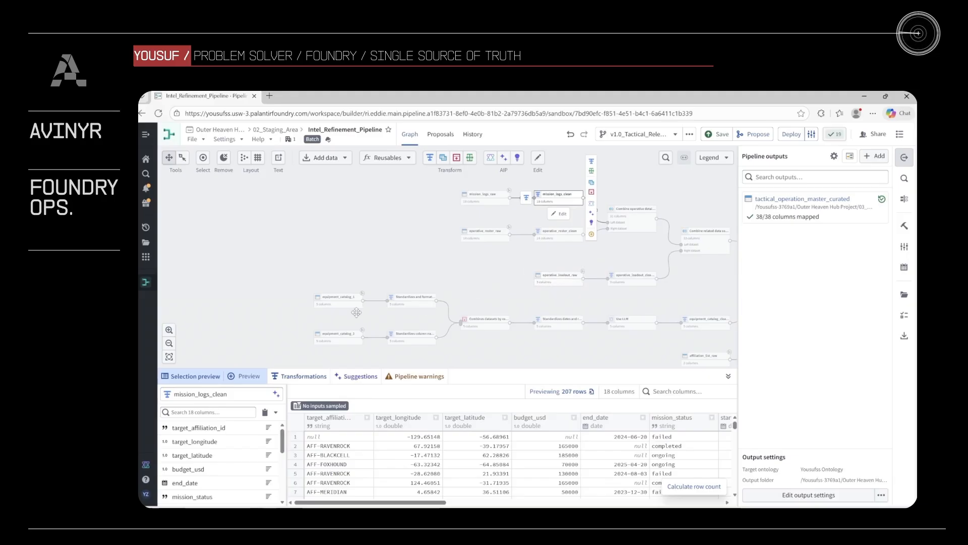
- Preview equipment_catalog_1 and examine the abbreviated values in its Equipment_Type column
left_click(334, 301)
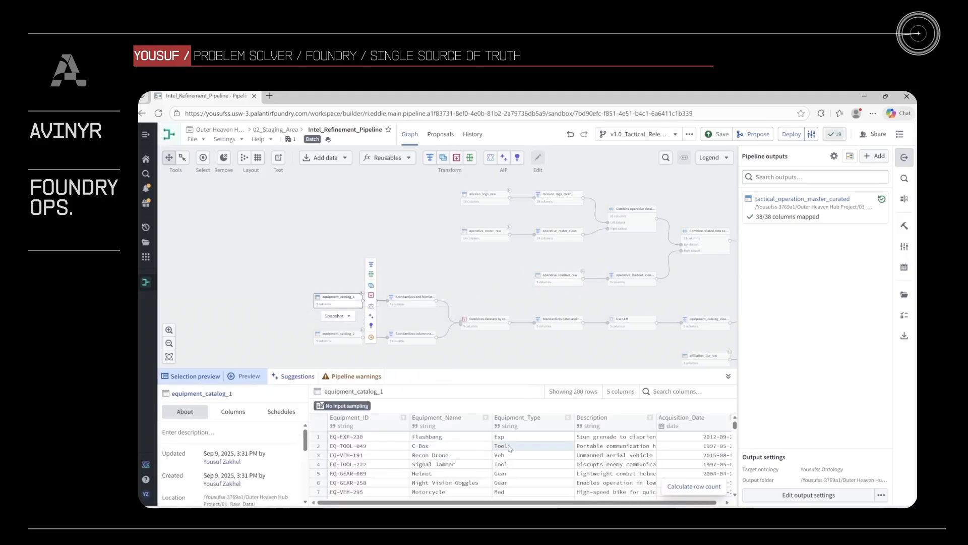
left_click(521, 438)
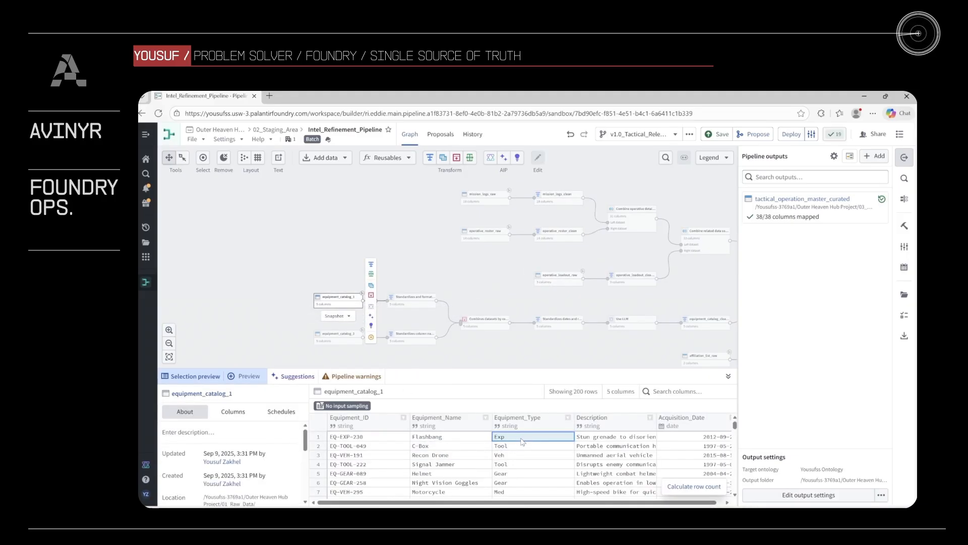
key("Down")
key("Down")
key("Up")
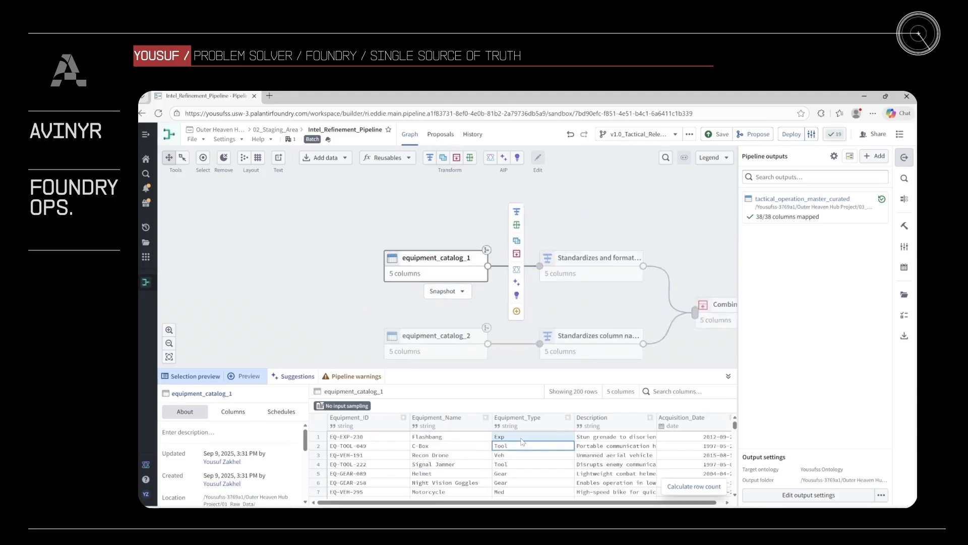
key("Down")
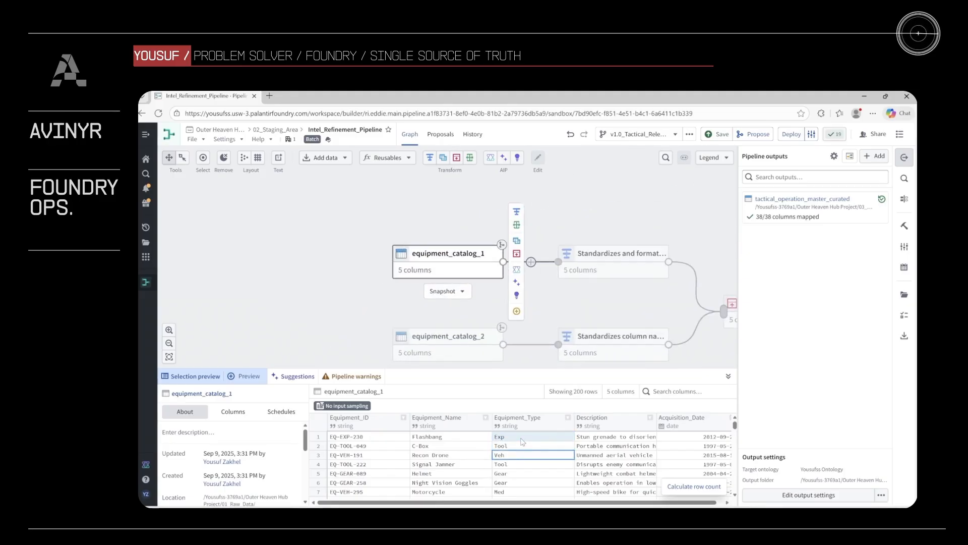
left_click(521, 438)
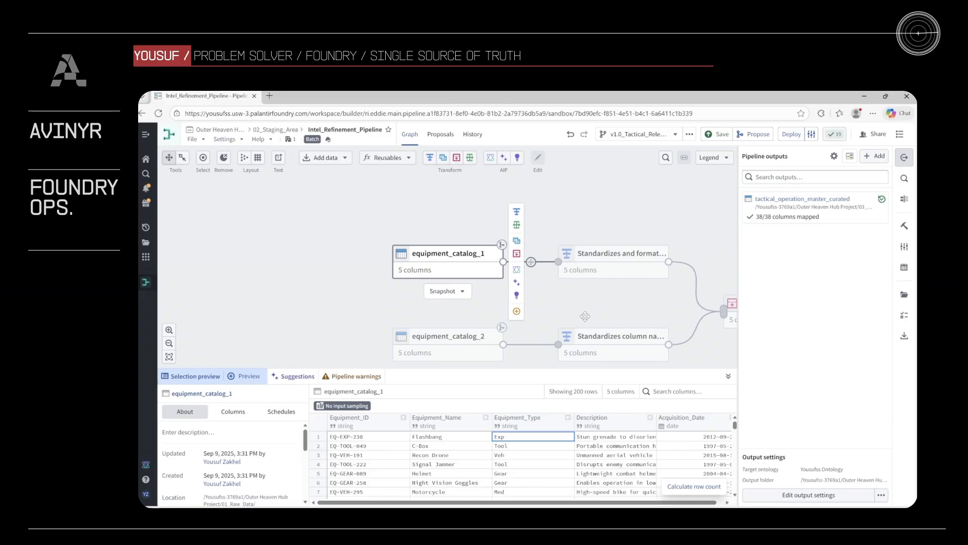
- Examine the equipment_type value map in the node that standardizes dates after the equipment catalogs are combined, then return to the graph
scroll(585, 316, "down", 1)
left_click_drag(707, 267, 435, 229)
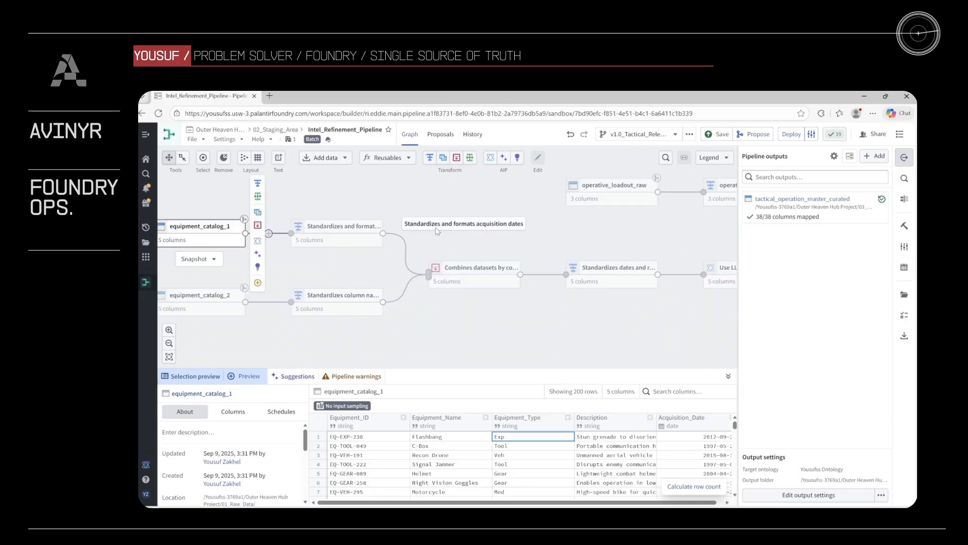
scroll(576, 236, "down", 1)
left_click(607, 269)
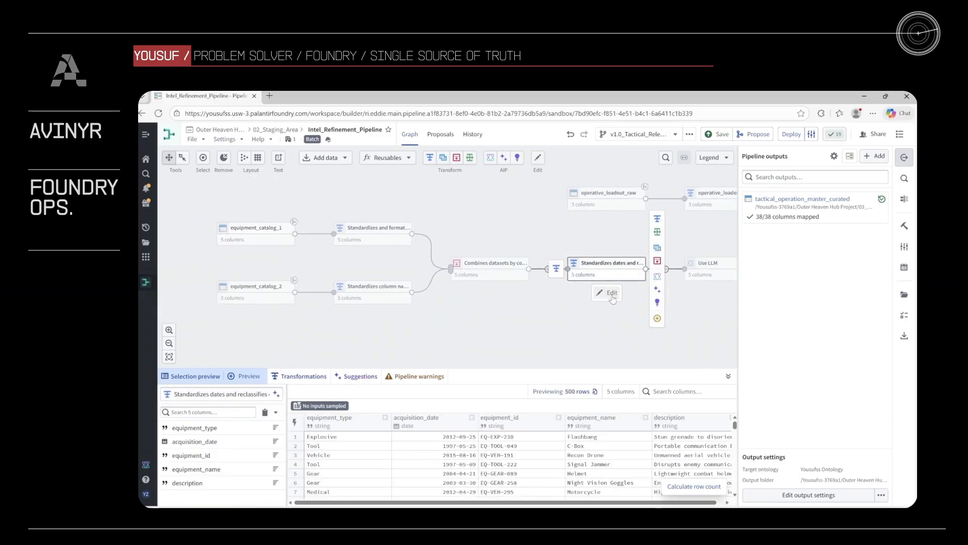
left_click(610, 295)
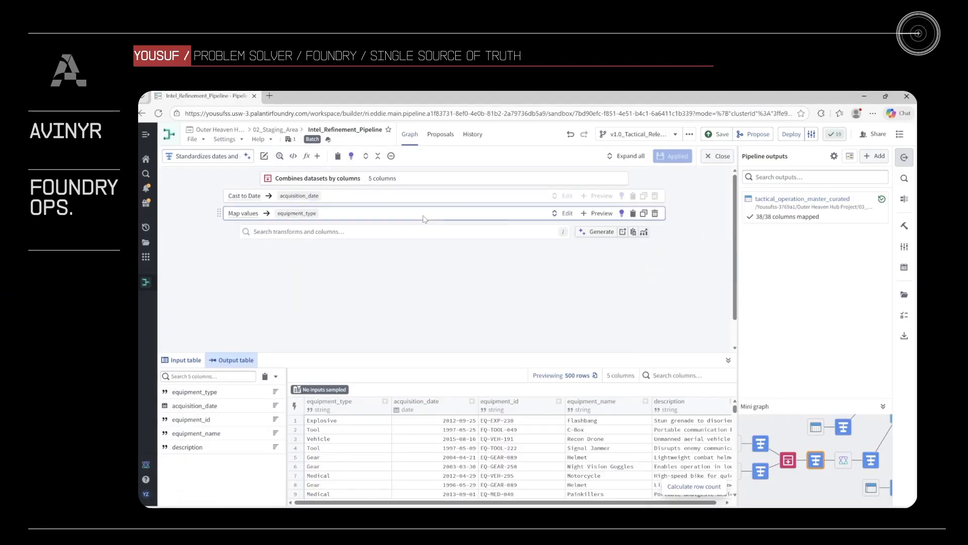
left_click(564, 213)
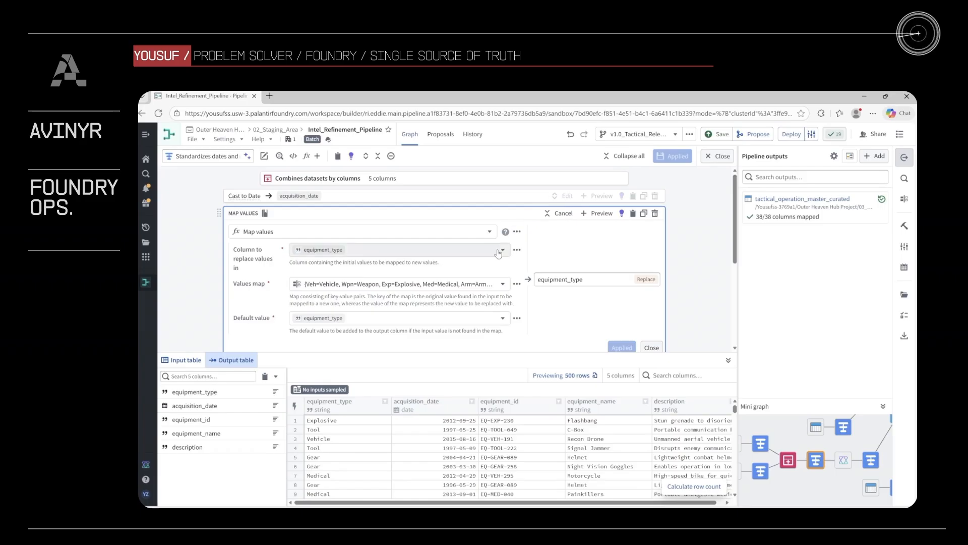
scroll(454, 252, "down", 1)
left_click(466, 272)
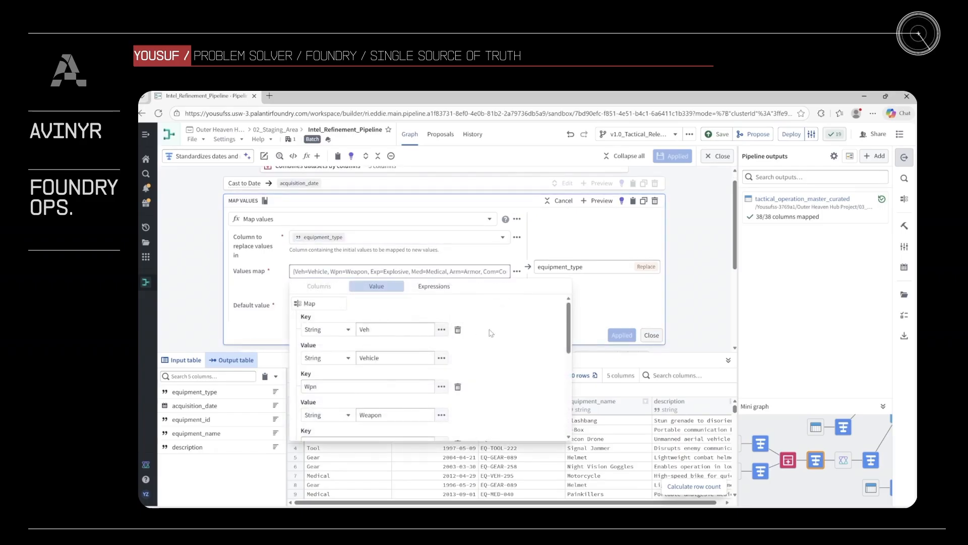
scroll(491, 333, "down", 1)
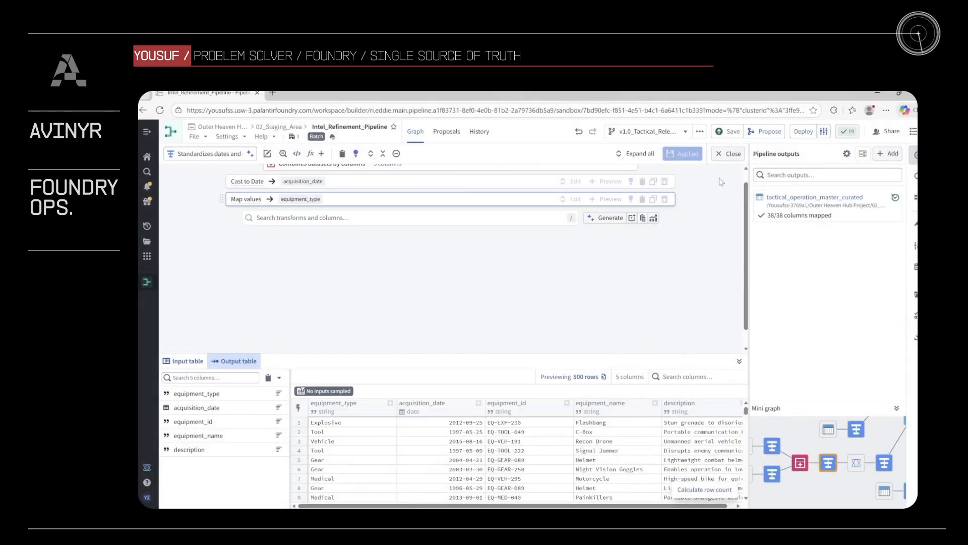
left_click(729, 153)
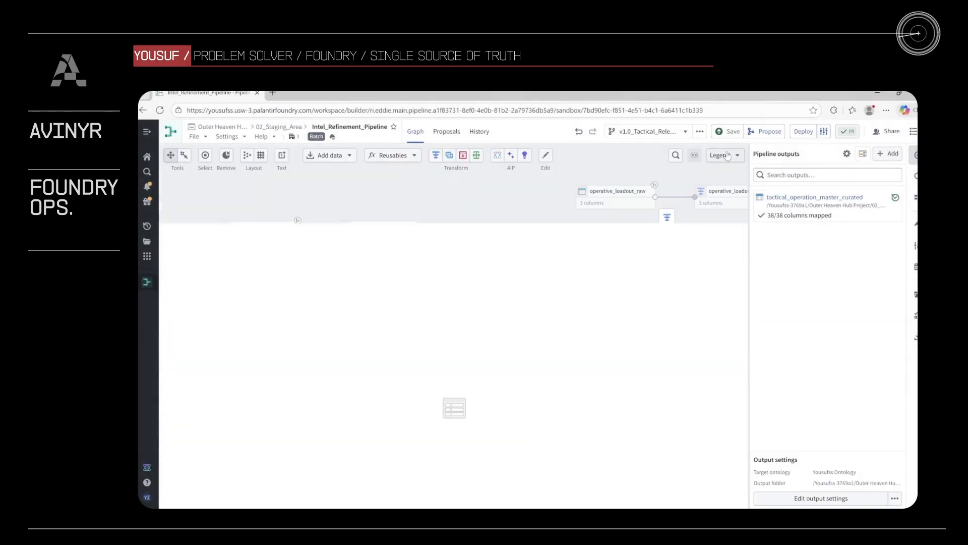
- Preview mission_logs_raw and examine Target_Latitude and Target_Longitude for coordinates written as words
scroll(511, 202, "down", 3)
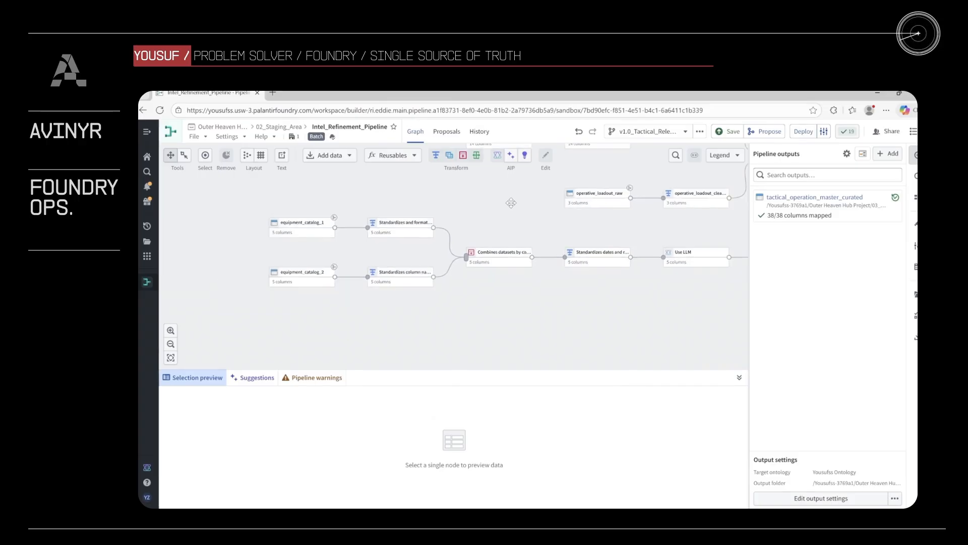
left_click_drag(511, 203, 505, 328)
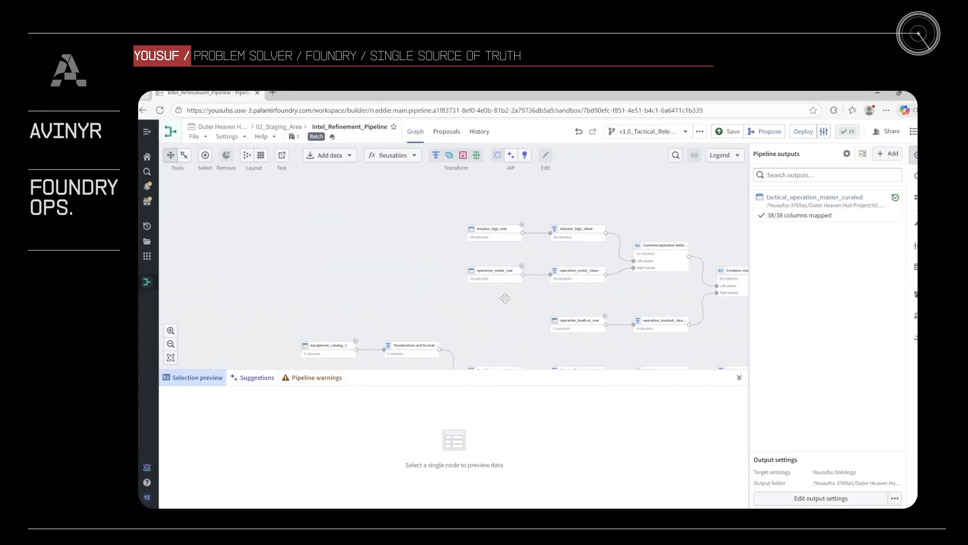
left_click(501, 237)
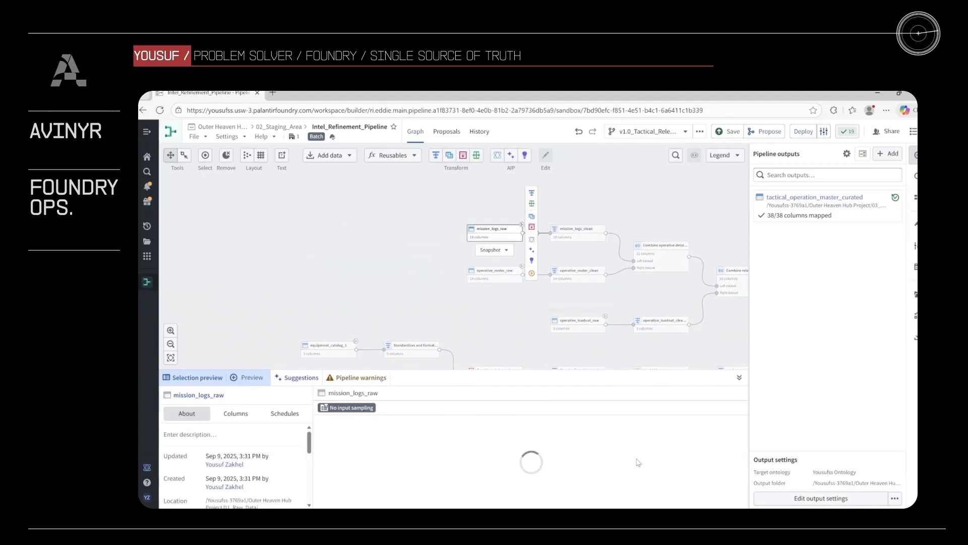
scroll(646, 457, "down", 6)
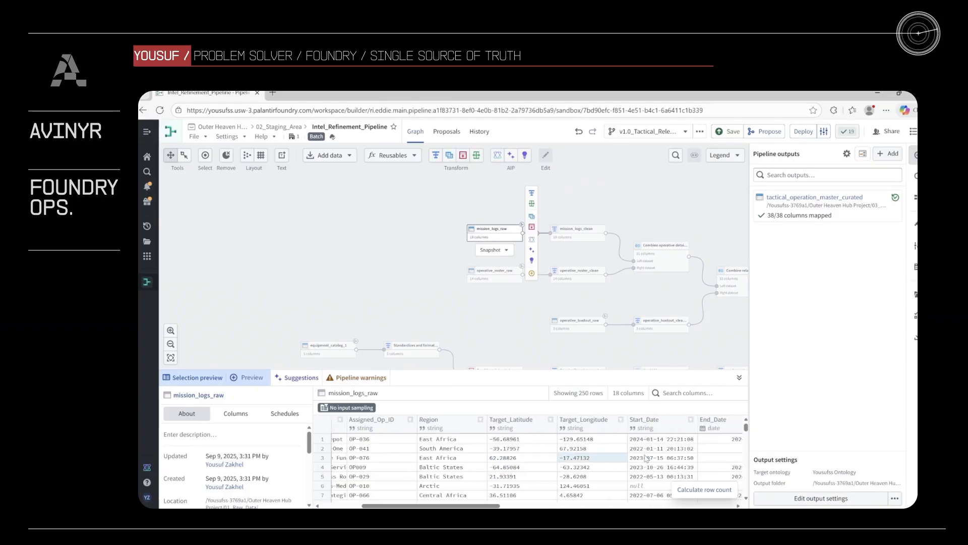
scroll(555, 466, "right", 2)
scroll(526, 469, "up", 3)
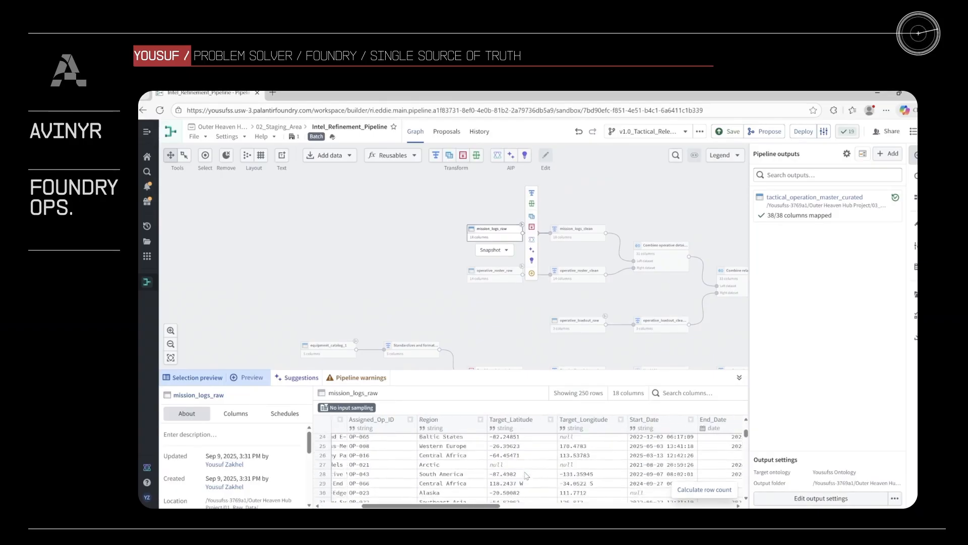
left_click(520, 452)
left_click(574, 453)
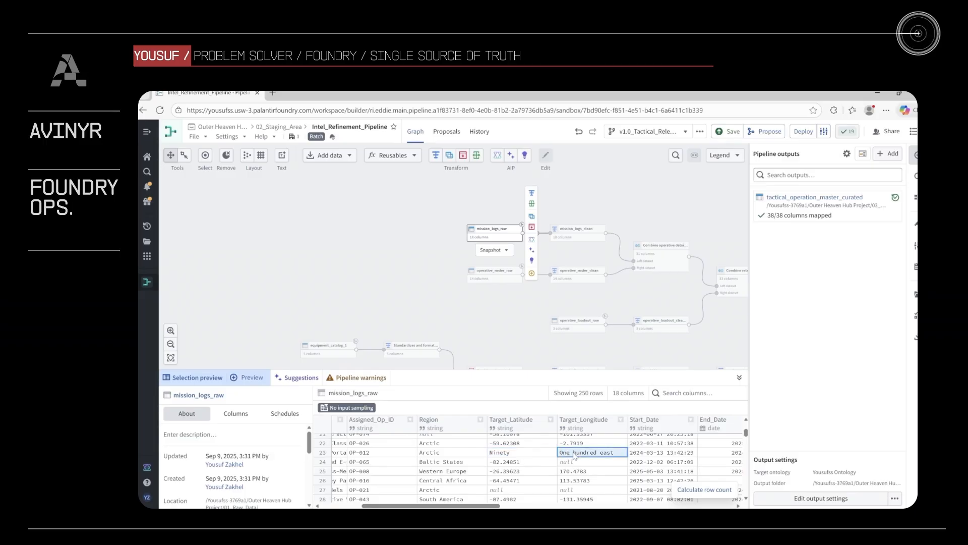
- Examine the Filter conditions on mission_id, assigned_op_id and target_latitude in mission_logs_clean, then return to the pipeline graph
left_click(578, 229)
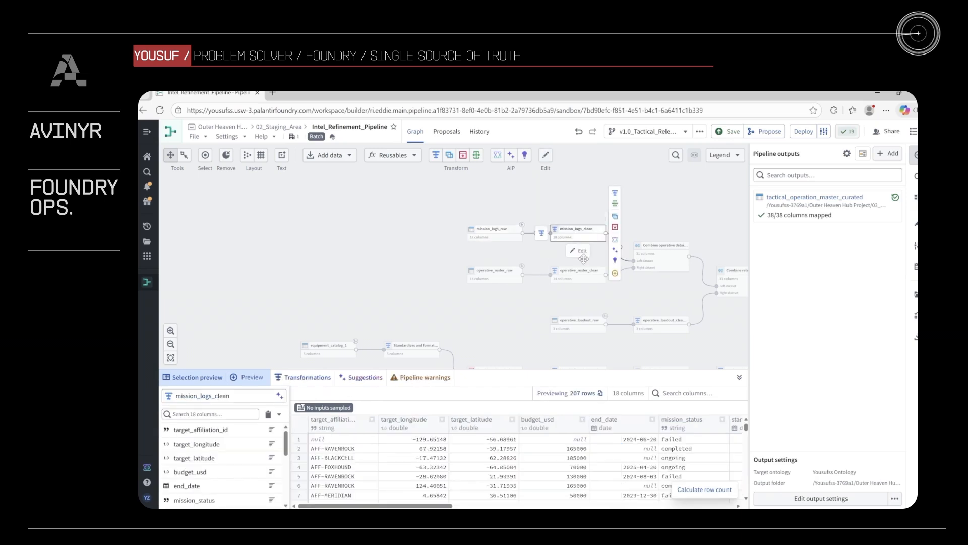
left_click(581, 252)
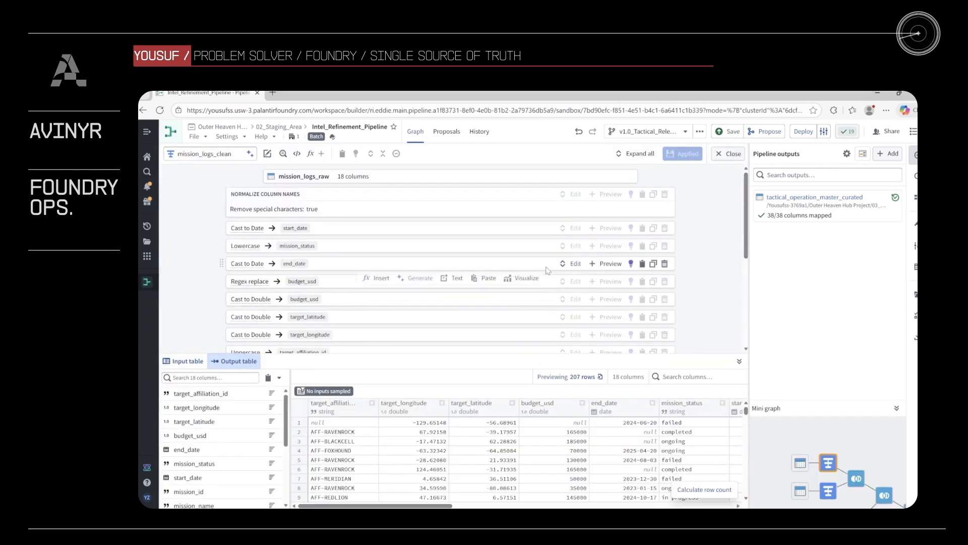
scroll(548, 270, "down", 1)
scroll(421, 252, "up", 1)
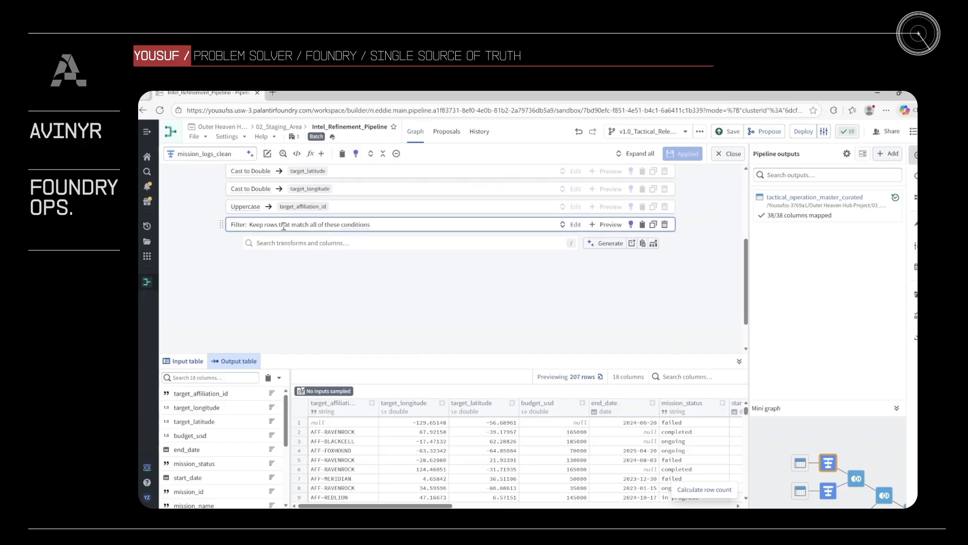
left_click(284, 226)
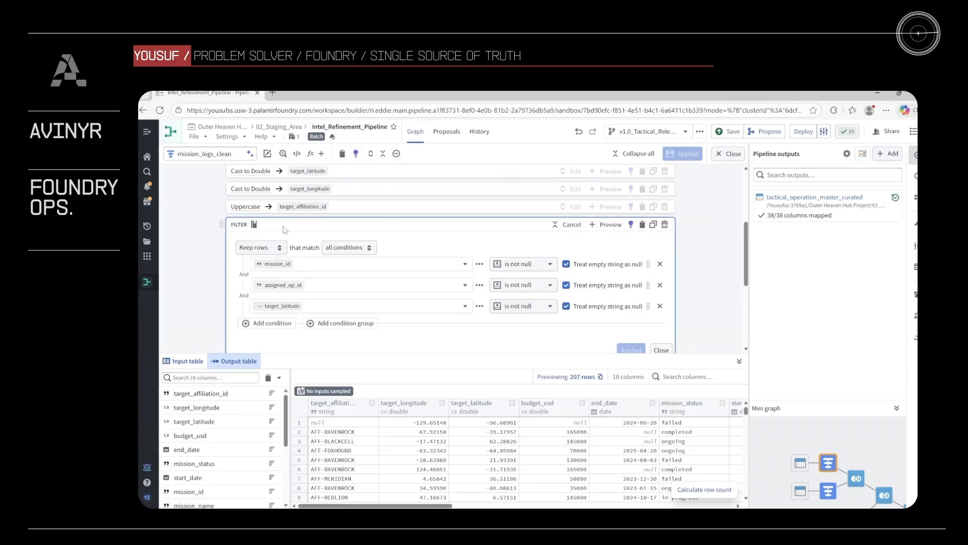
scroll(285, 230, "up", 1)
scroll(259, 240, "up", 2)
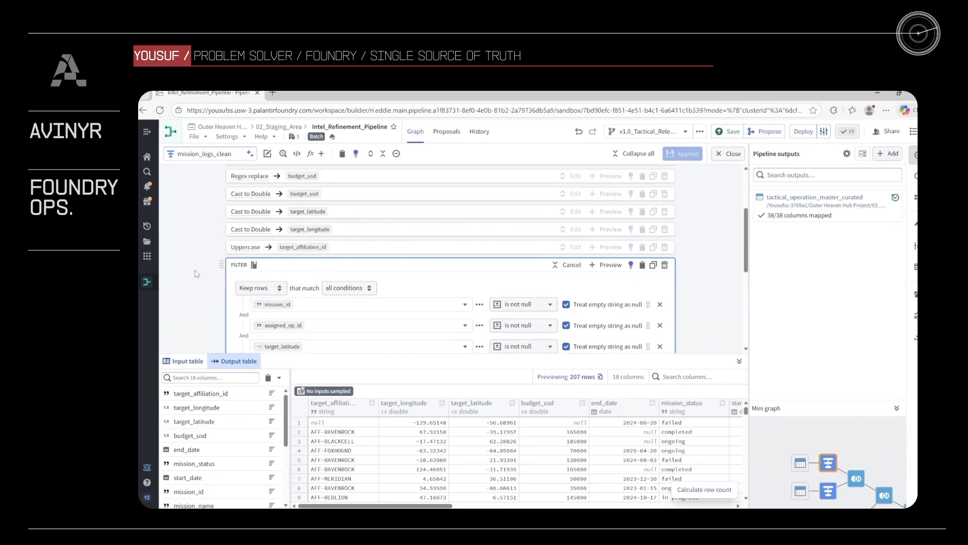
scroll(195, 280, "down", 1)
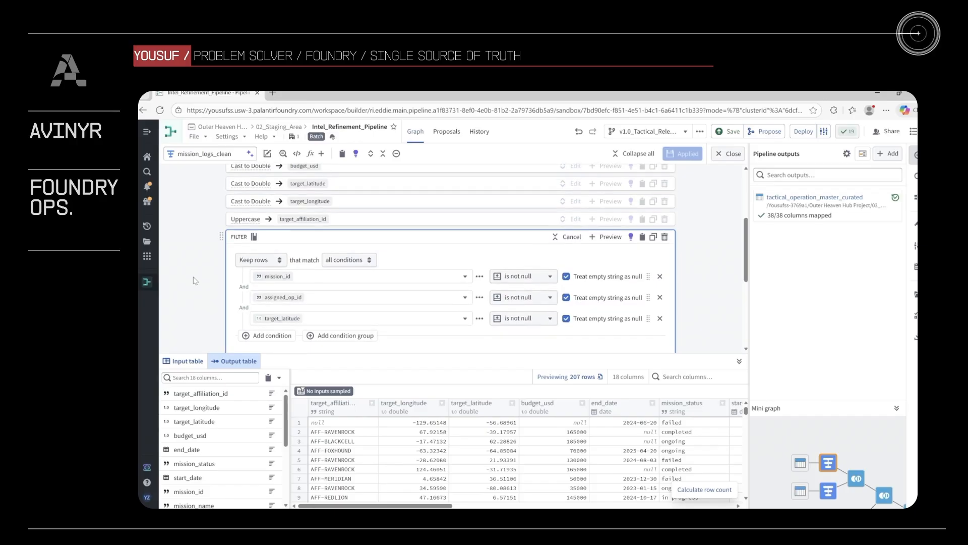
scroll(195, 280, "down", 1)
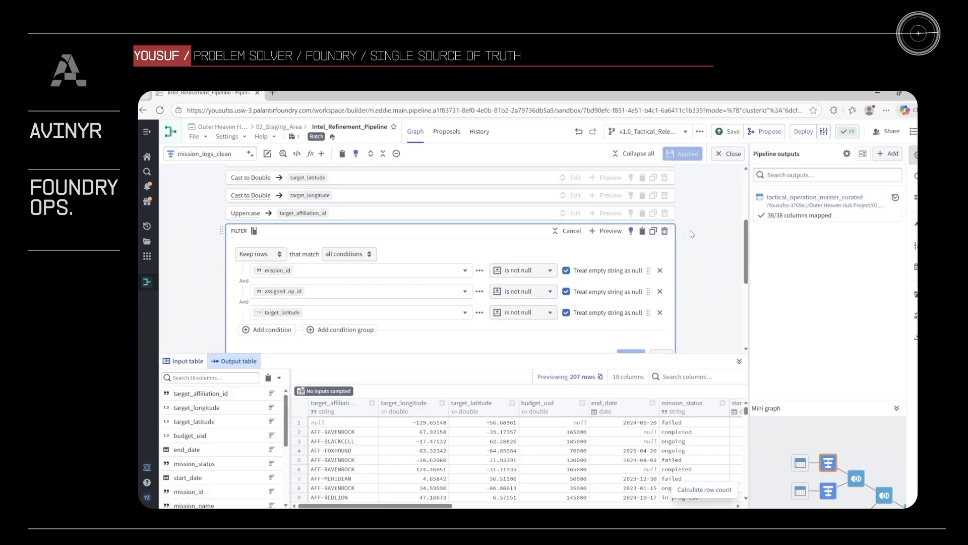
left_click(725, 157)
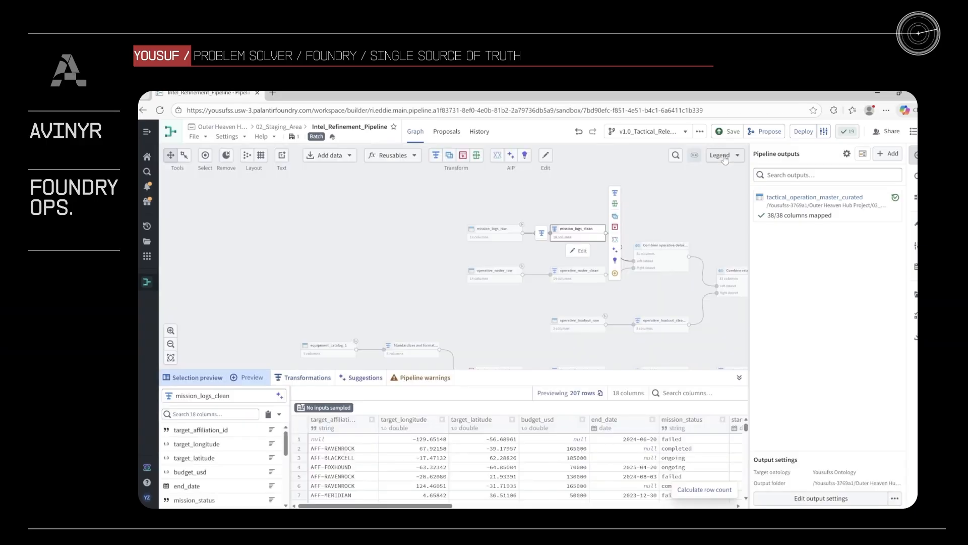
- Preview the union node that combines the two equipment catalogs by columns
left_click(681, 218)
scroll(680, 219, "down", 2)
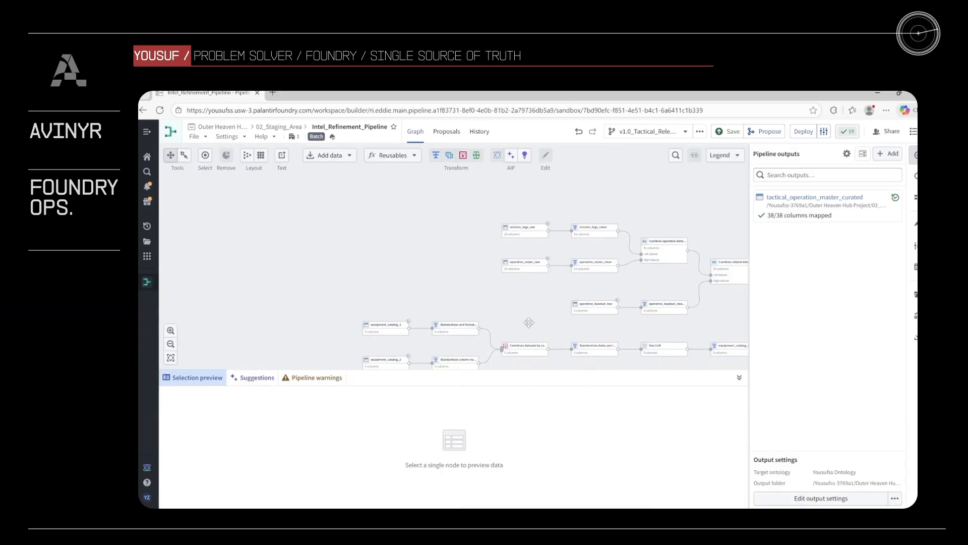
left_click_drag(523, 321, 466, 298)
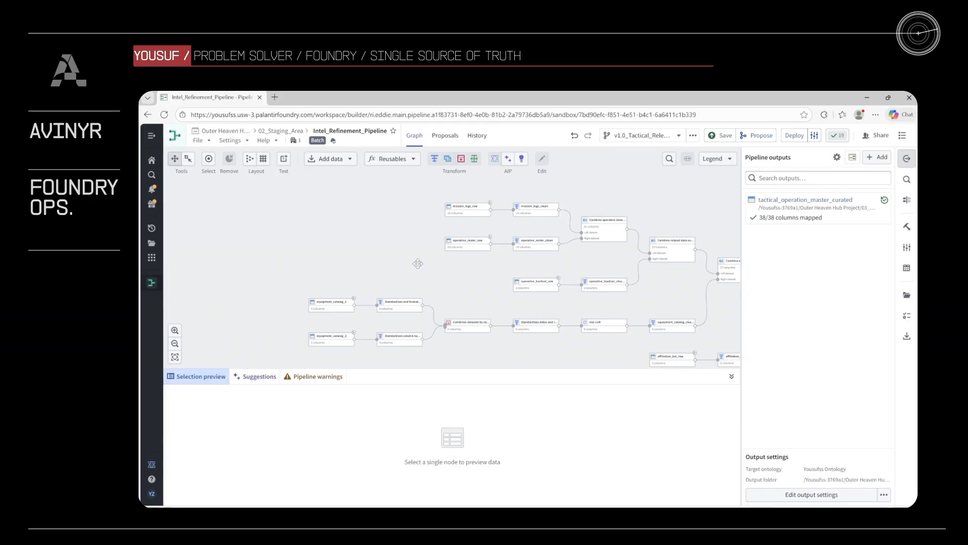
left_click_drag(367, 306, 372, 258)
scroll(329, 310, "up", 3)
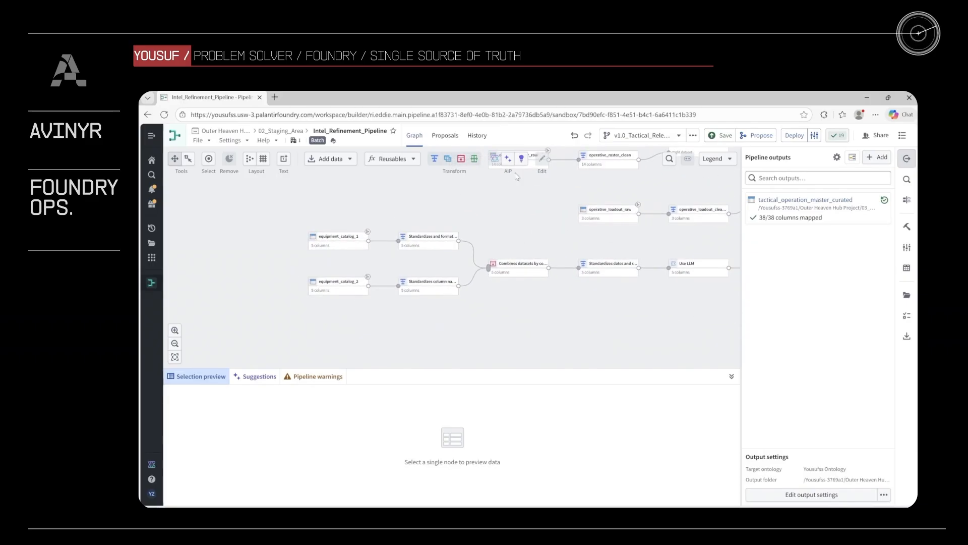
left_click(514, 269)
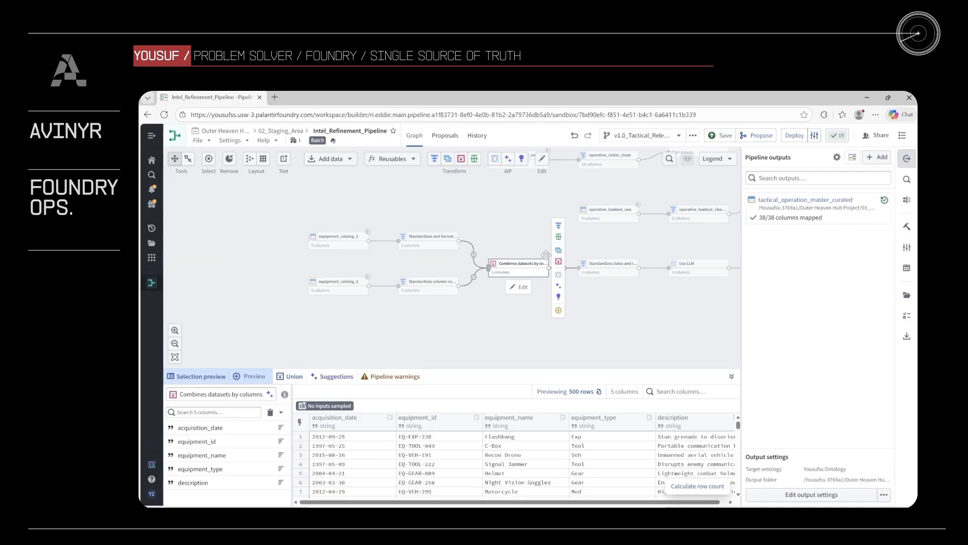
left_click_drag(624, 252, 603, 252)
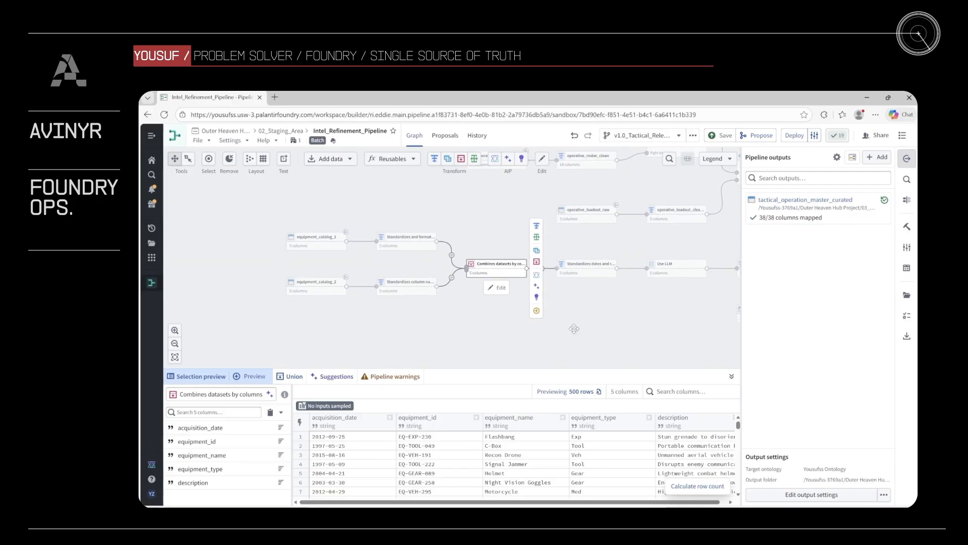
- Compare equipment names with their descriptions in the output of the node that standardizes dates and reclassifies equipment types, then return to the graph
left_click(564, 275)
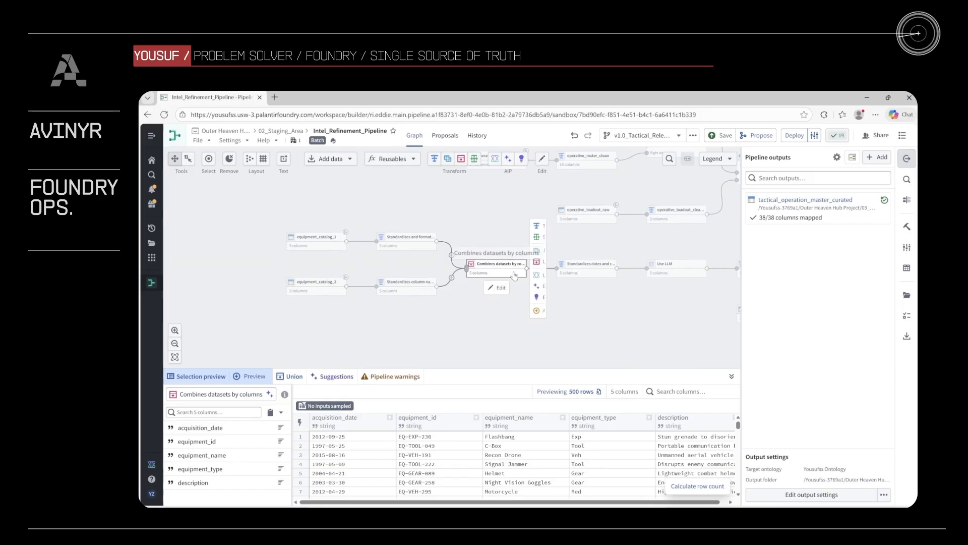
double_click(583, 274)
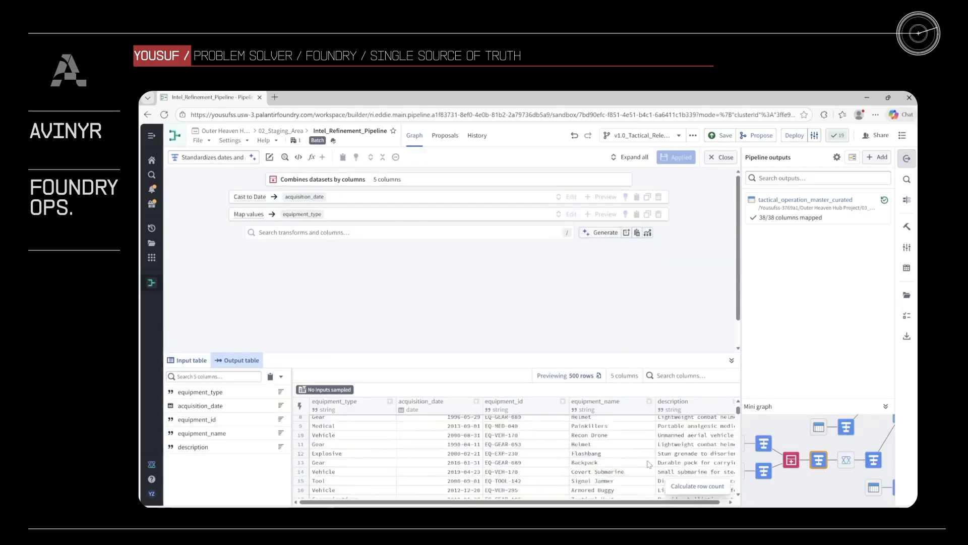
scroll(649, 464, "down", 20)
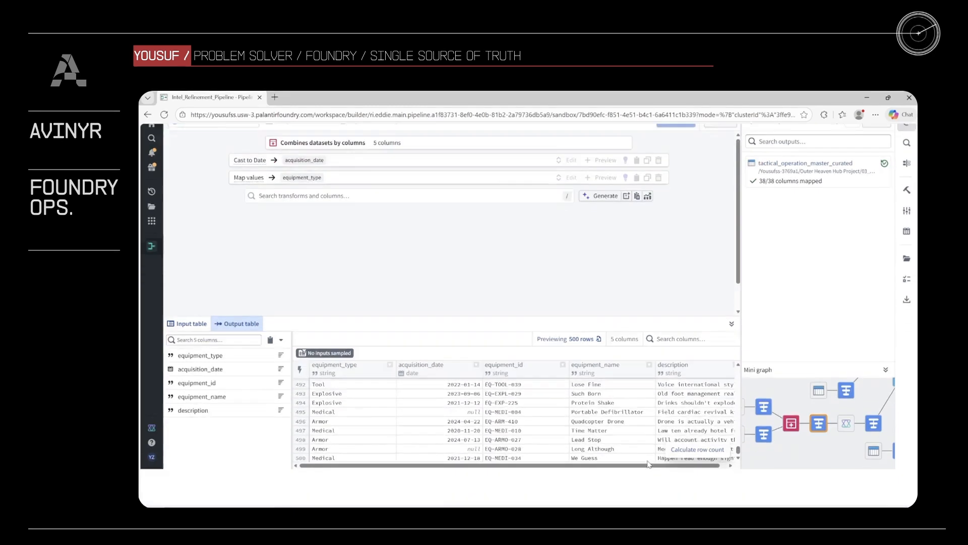
scroll(606, 450, "right", 1)
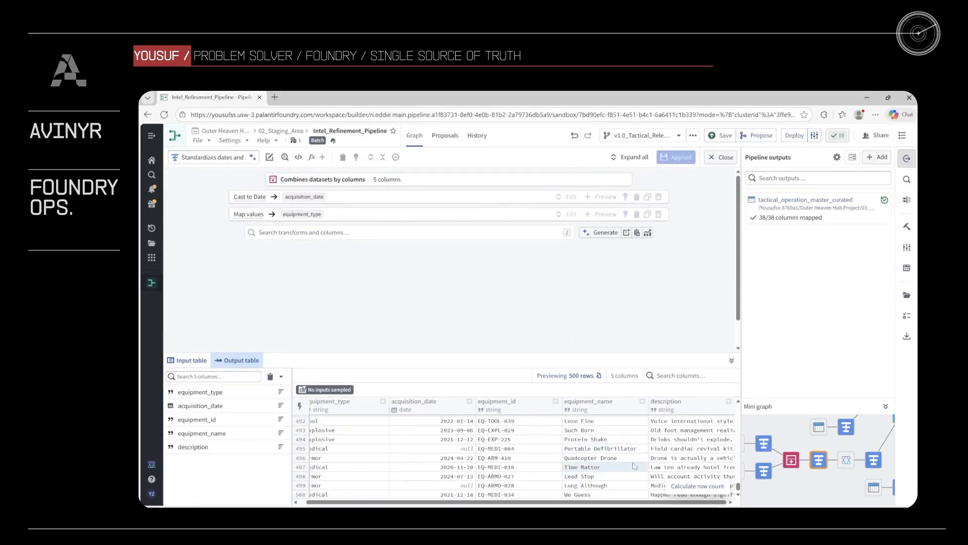
scroll(681, 462, "up", 1)
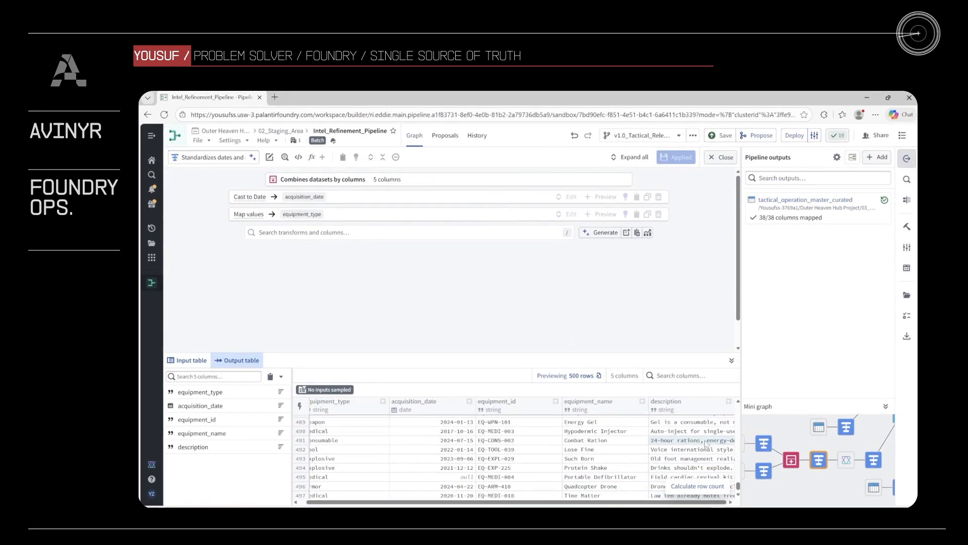
left_click(684, 462)
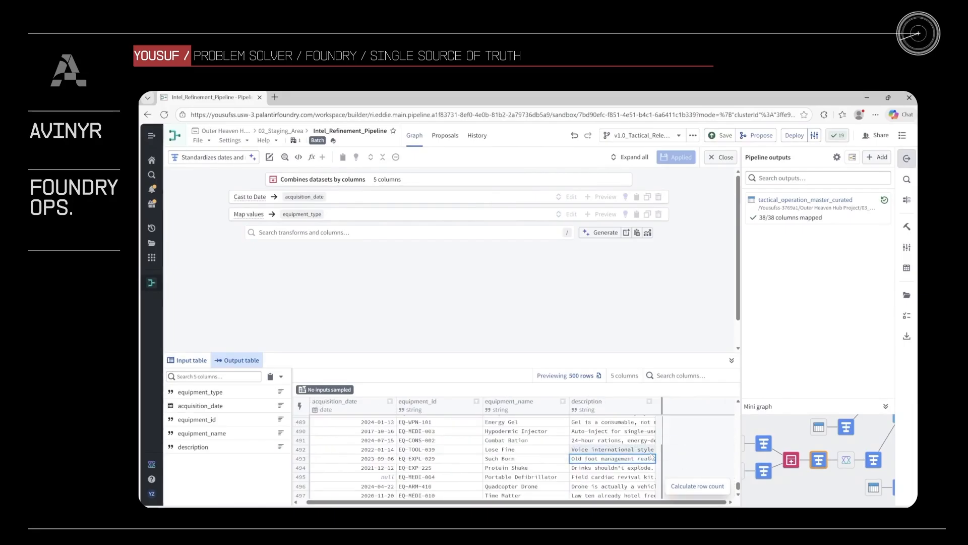
scroll(647, 456, "up", 4)
scroll(647, 456, "left", 2)
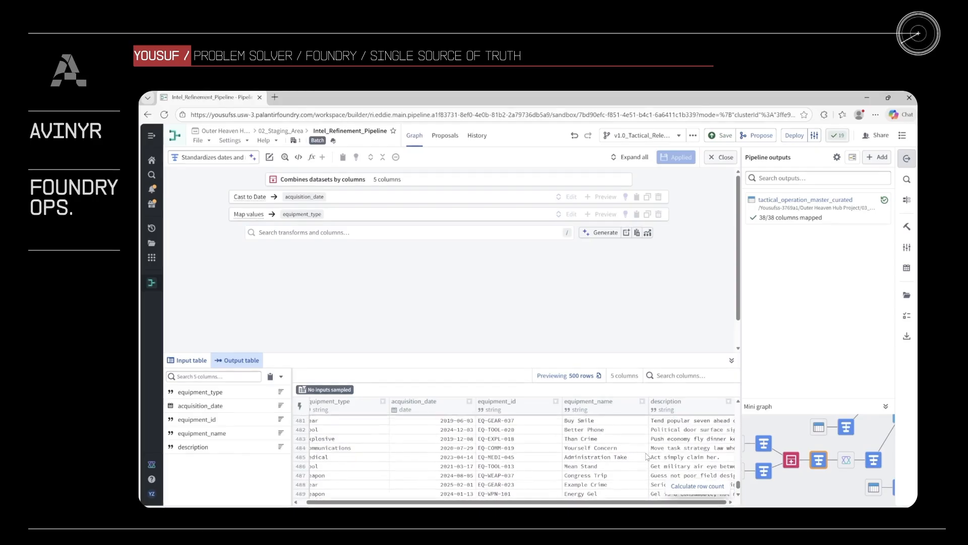
scroll(645, 456, "down", 5)
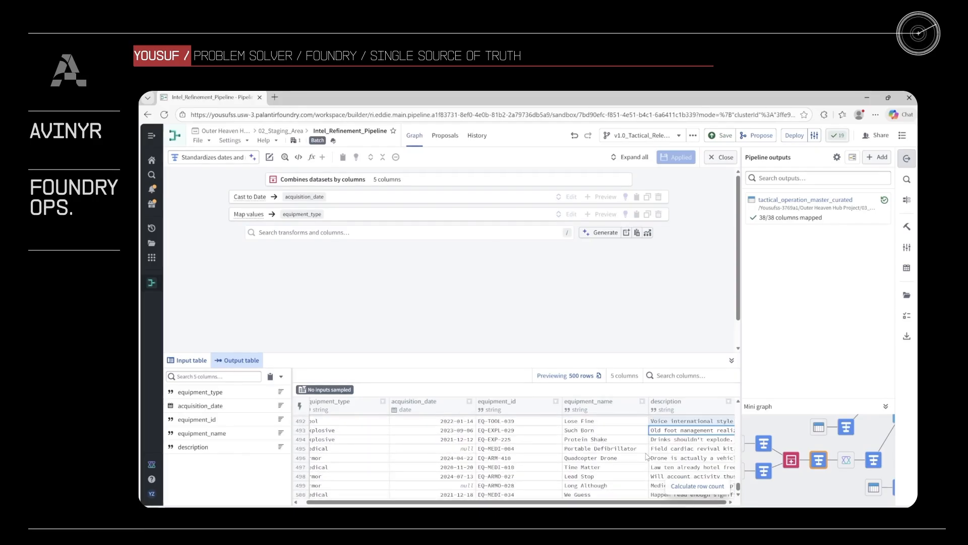
left_click(656, 494)
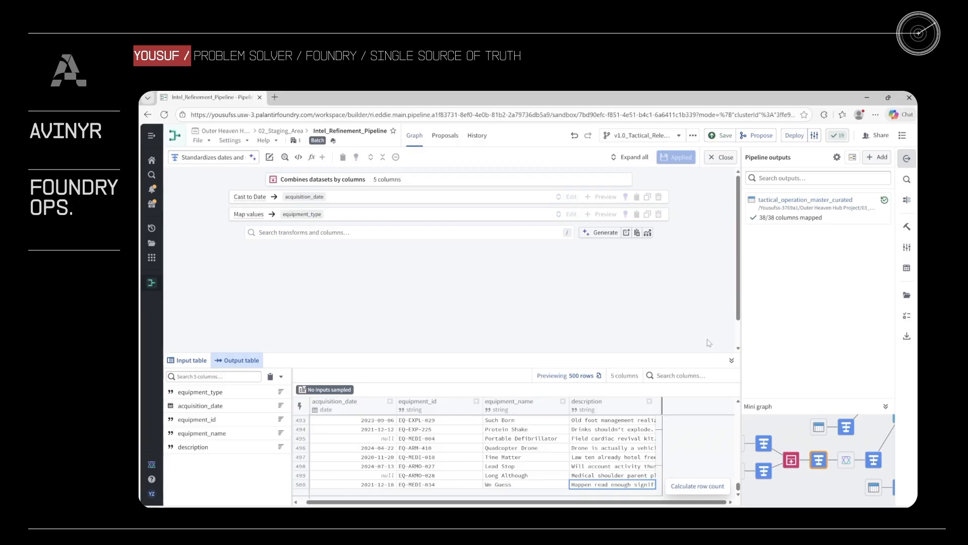
left_click(725, 158)
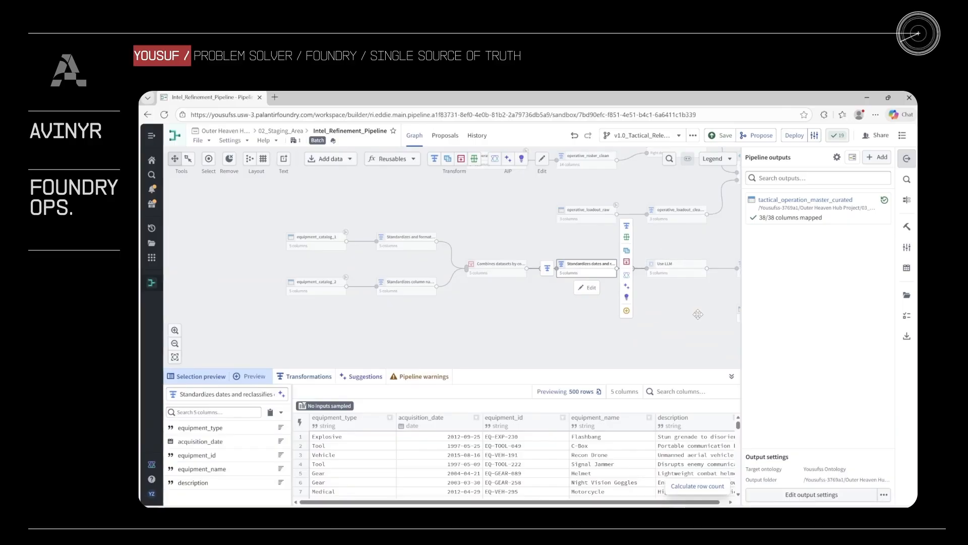
- Examine the Use LLM node's instructions for flagging mismatched equipment descriptions, then return to the graph and review its output preview
left_click_drag(677, 318, 625, 327)
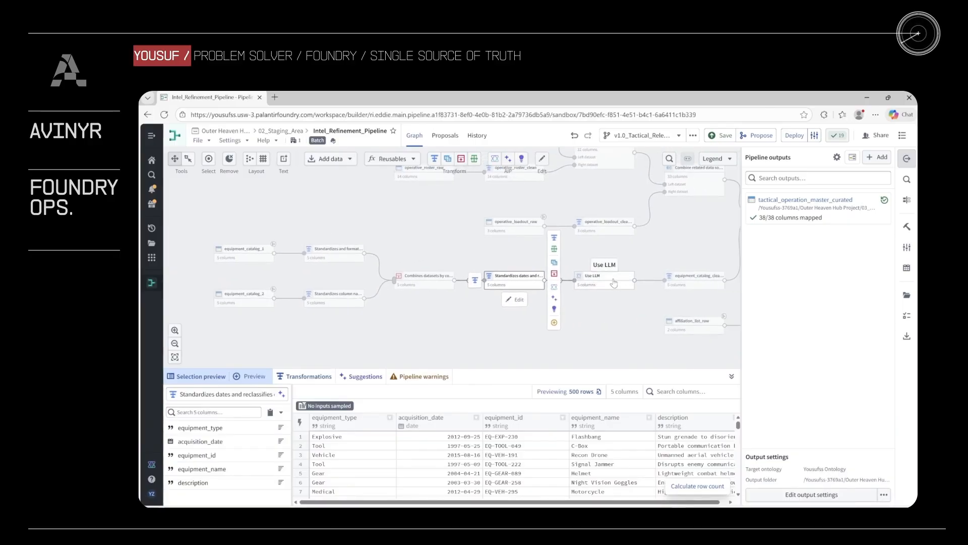
left_click(614, 282)
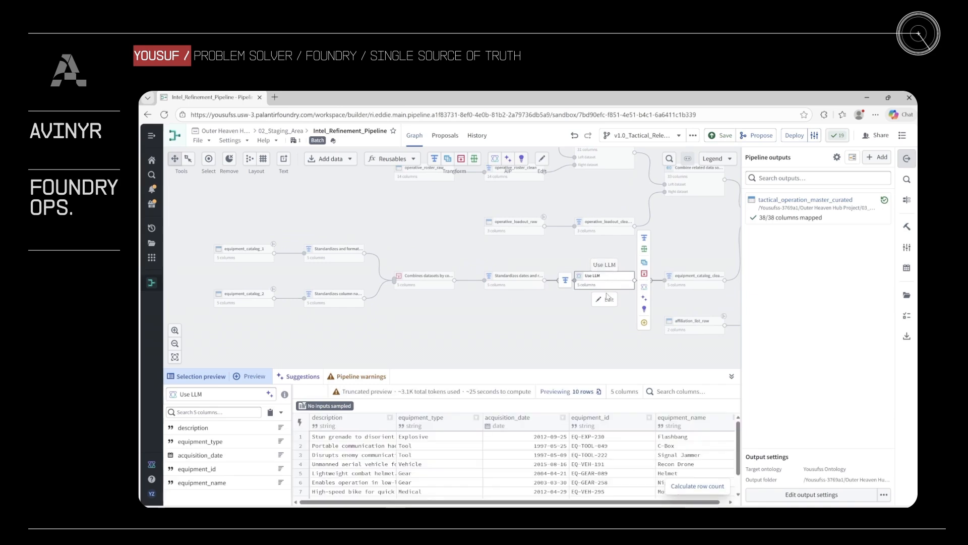
left_click(607, 300)
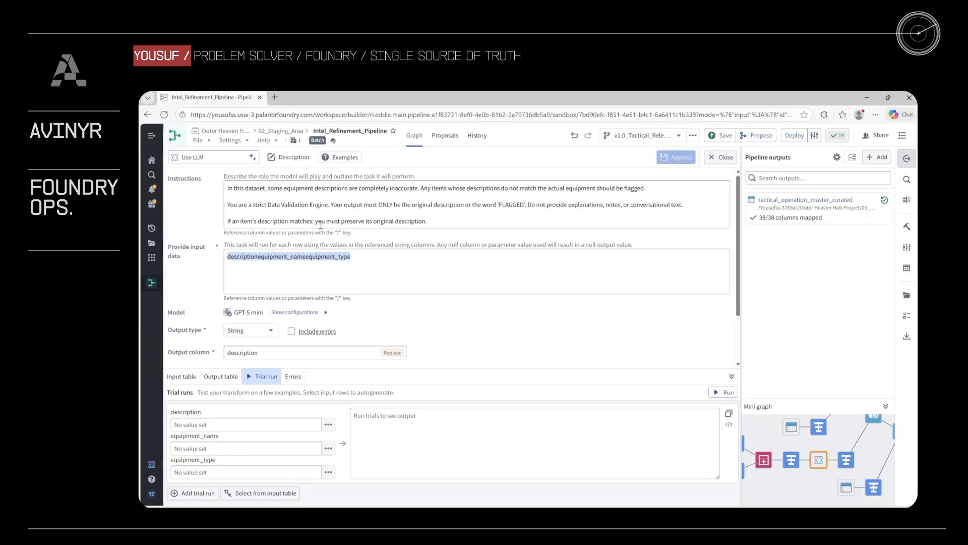
left_click(722, 157)
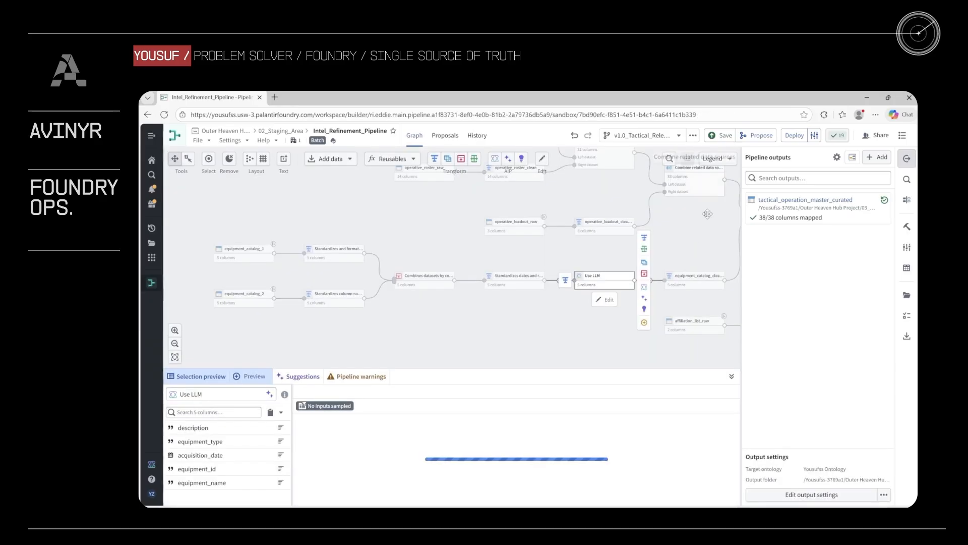
left_click_drag(589, 259, 562, 257)
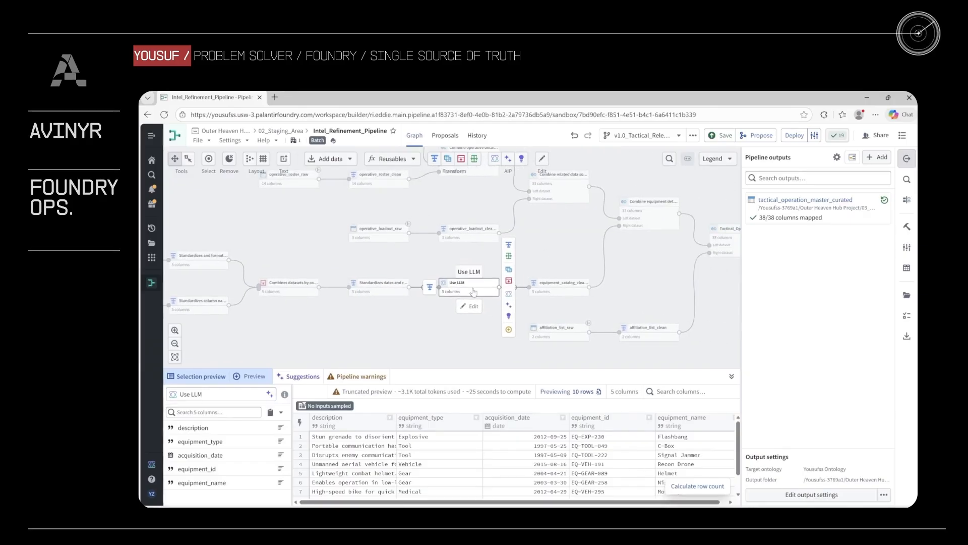
scroll(599, 468, "down", 2)
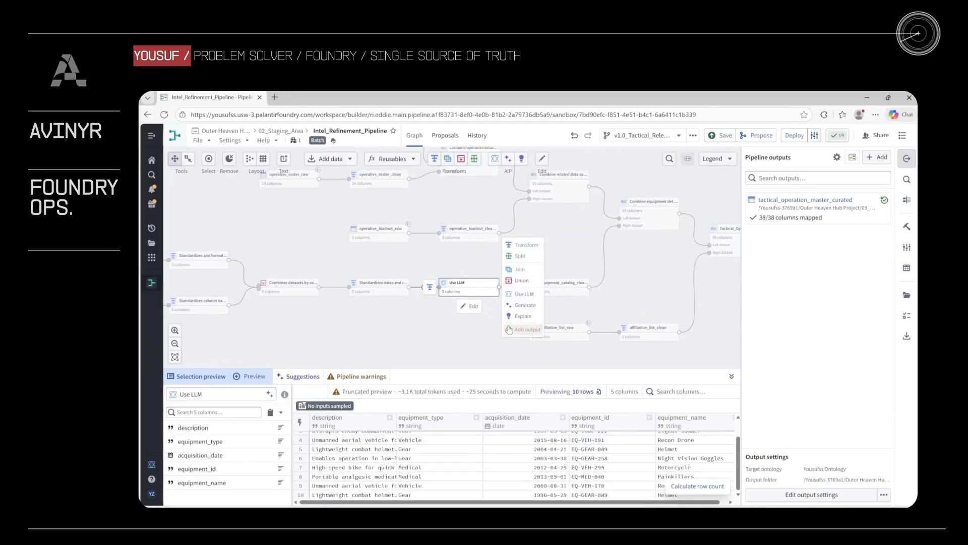
- Load ten rows from near the end of the Use LLM node's input table as trial run examples
double_click(476, 289)
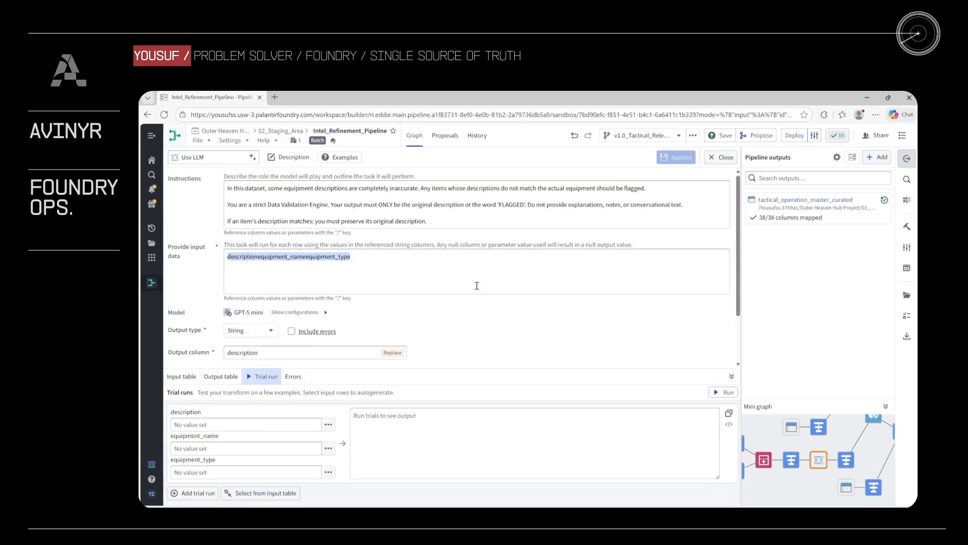
left_click(222, 377)
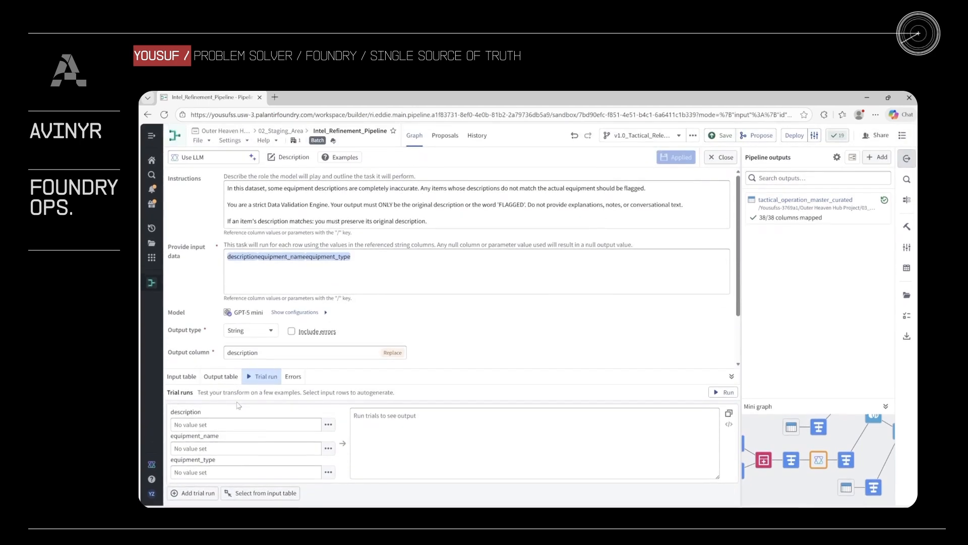
left_click(182, 377)
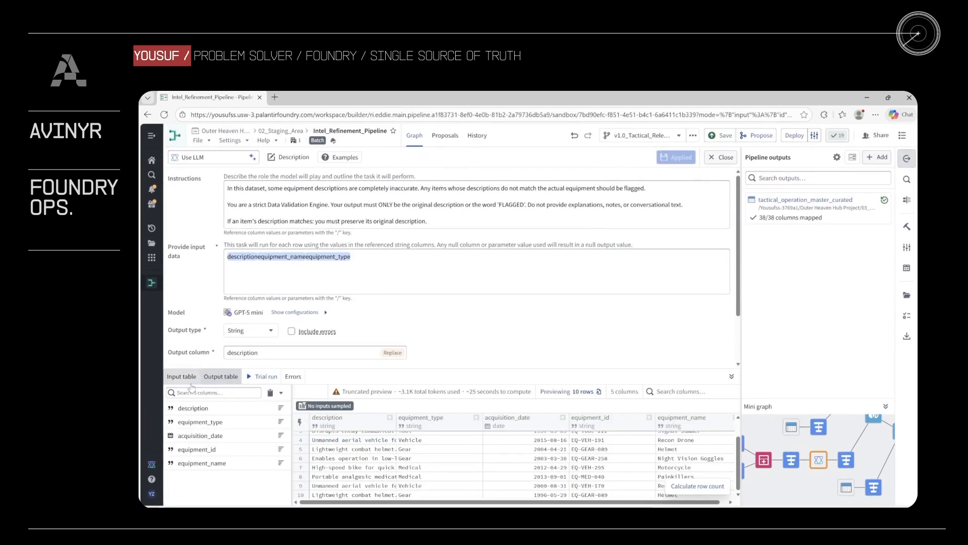
left_click_drag(738, 427, 738, 486)
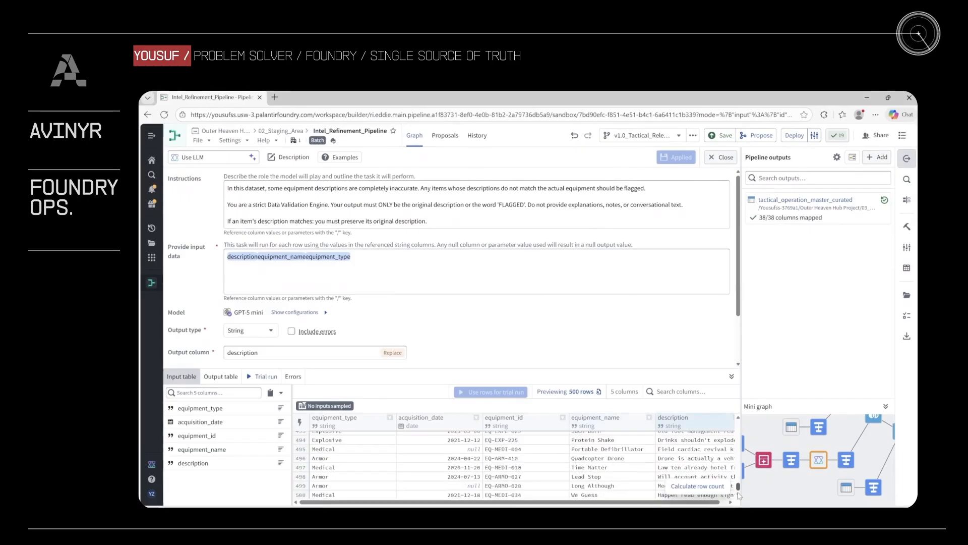
scroll(335, 474, "up", 1)
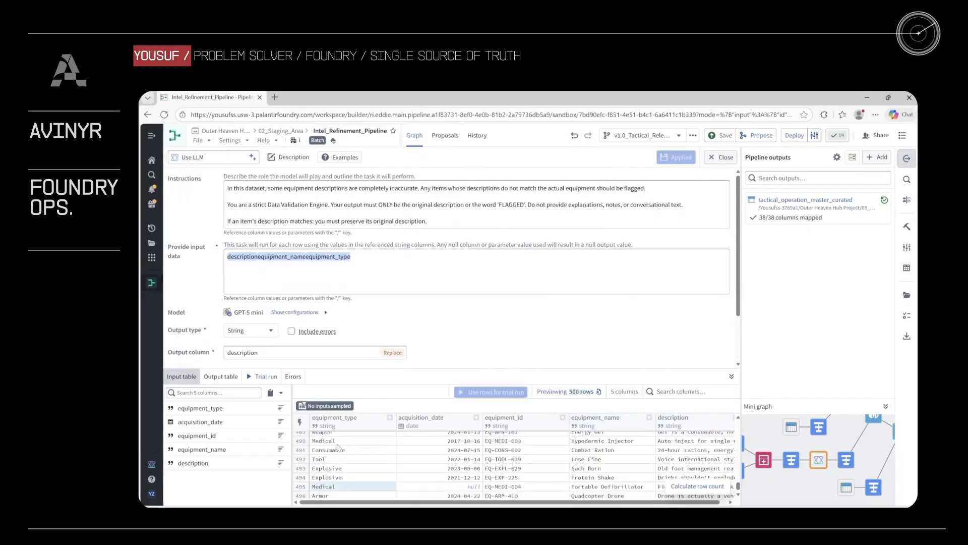
left_click_drag(334, 441, 733, 503)
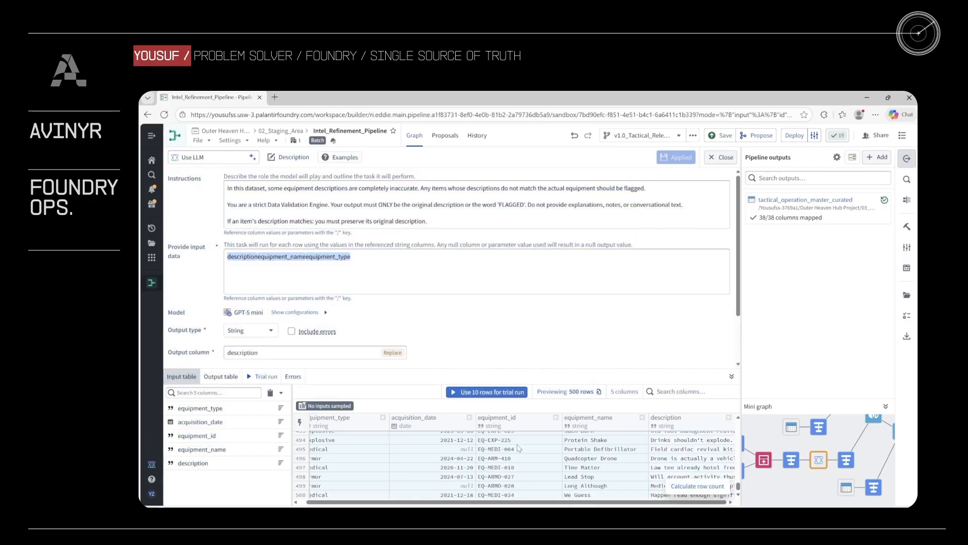
left_click(502, 393)
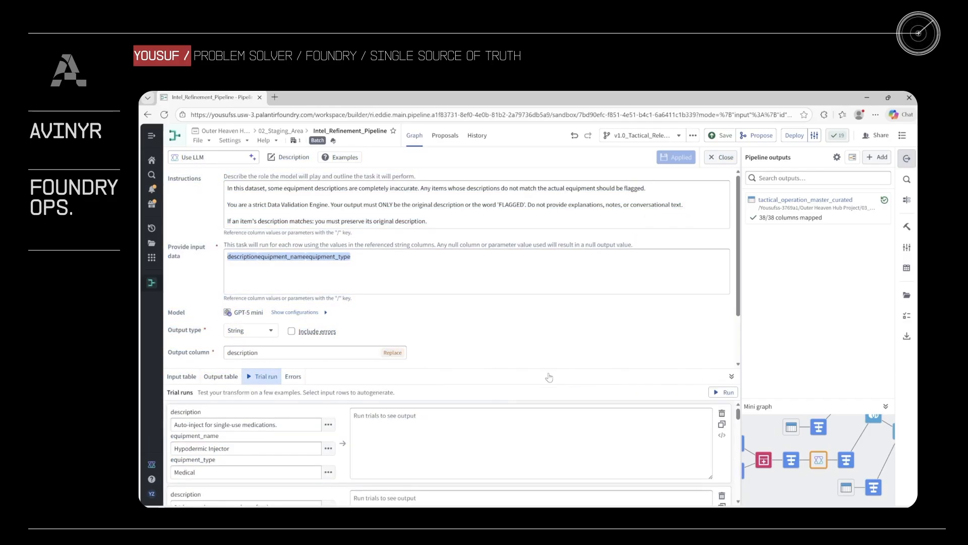
- Run the LLM trial on the loaded rows, compare the Combat Ration output with its original description, and return to the graph
left_click(718, 392)
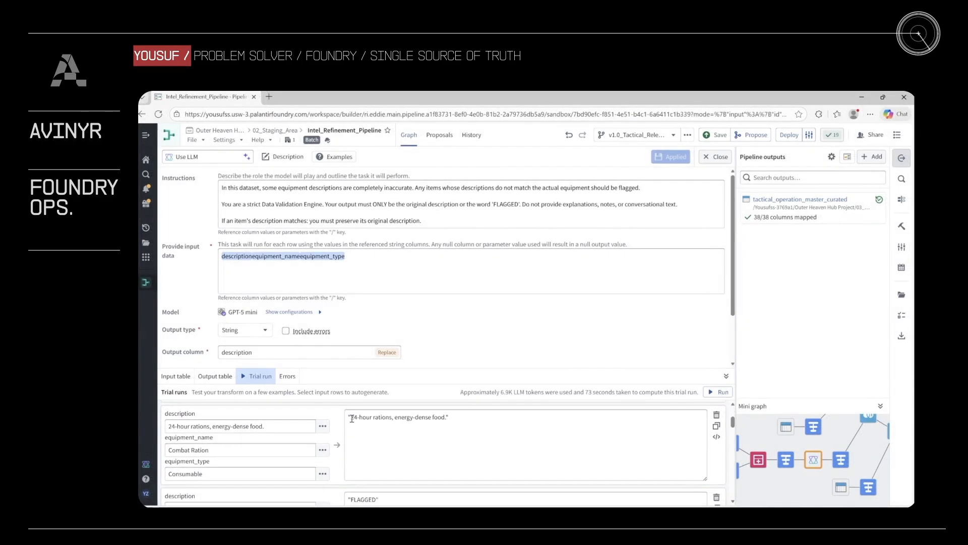
left_click_drag(351, 418, 431, 418)
left_click(431, 419)
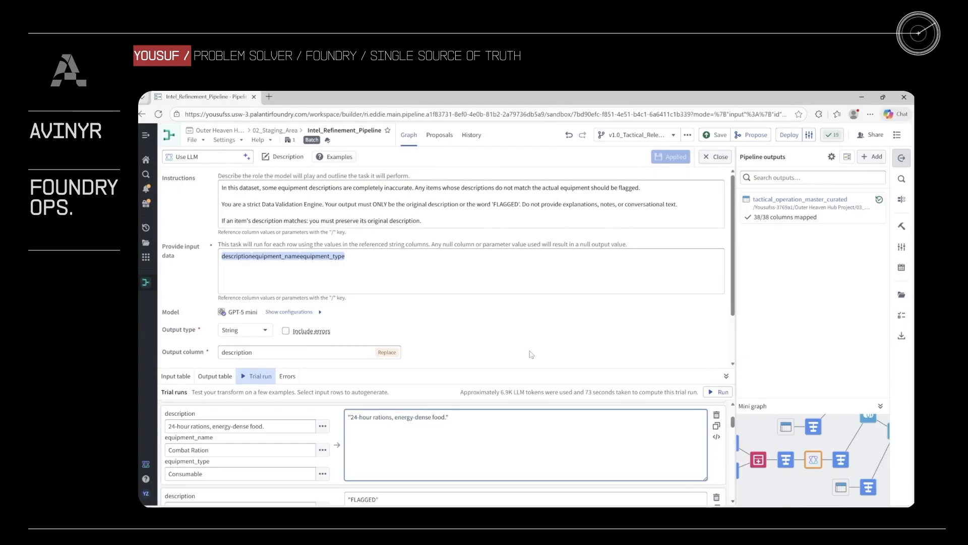
left_click(711, 167)
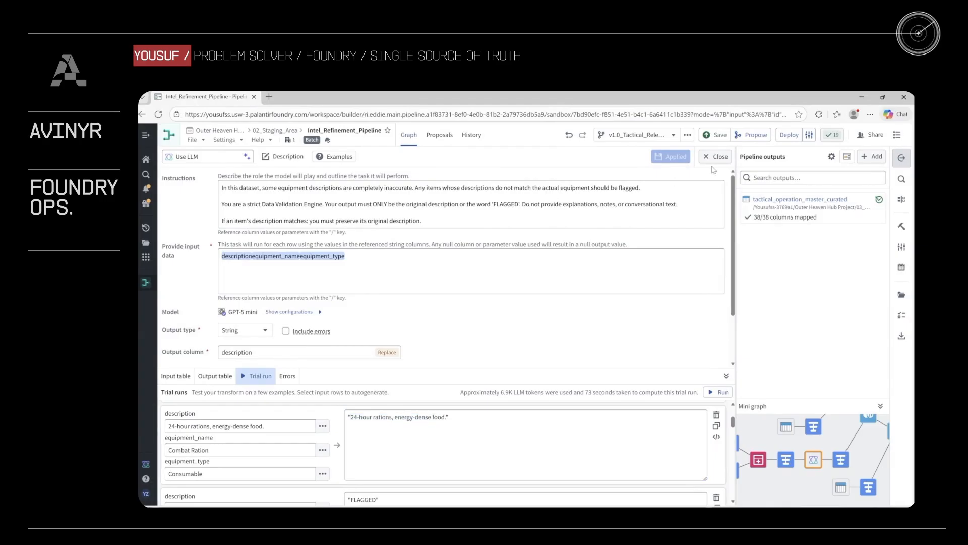
left_click(720, 158)
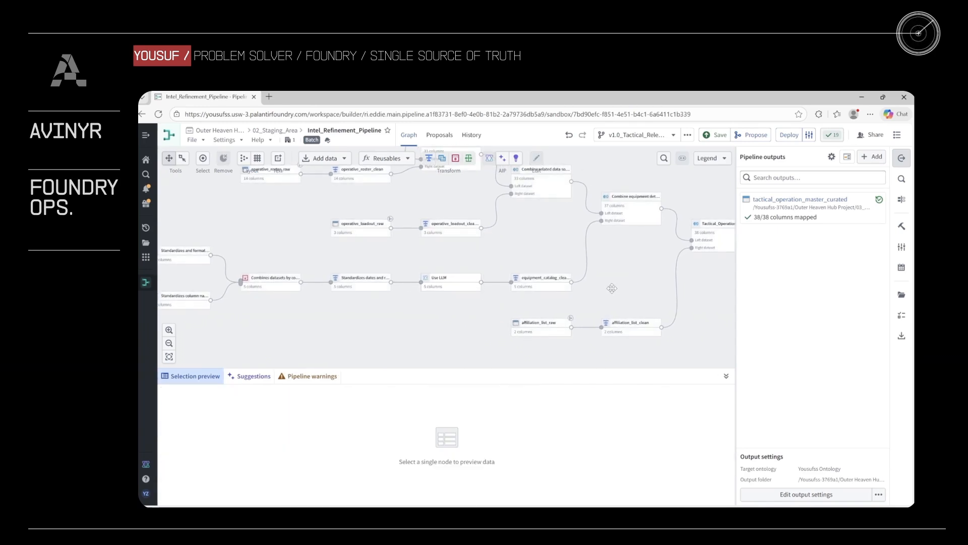
- Examine the row-removal Filter in the equipment_catalog_clean node, then return to the pipeline graph
left_click(534, 282)
left_click(542, 301)
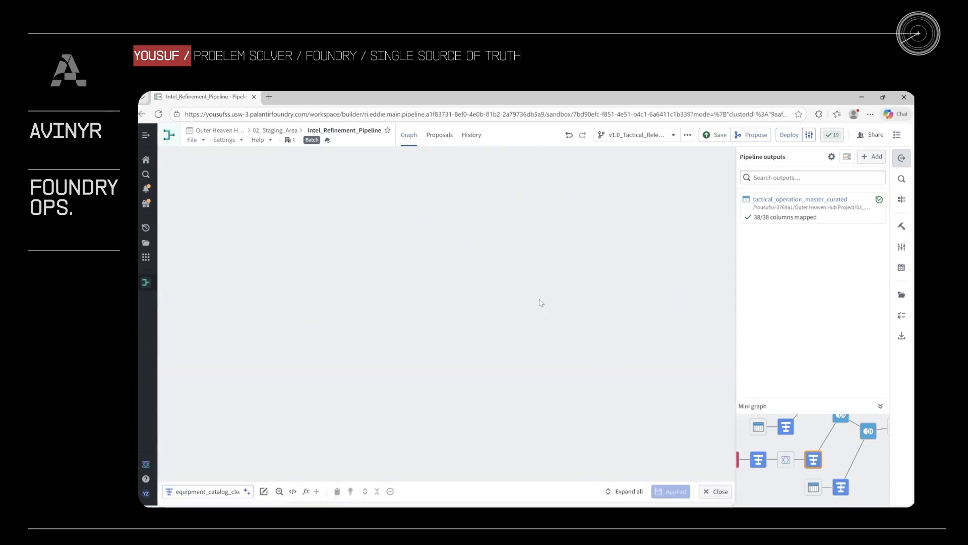
left_click(418, 199)
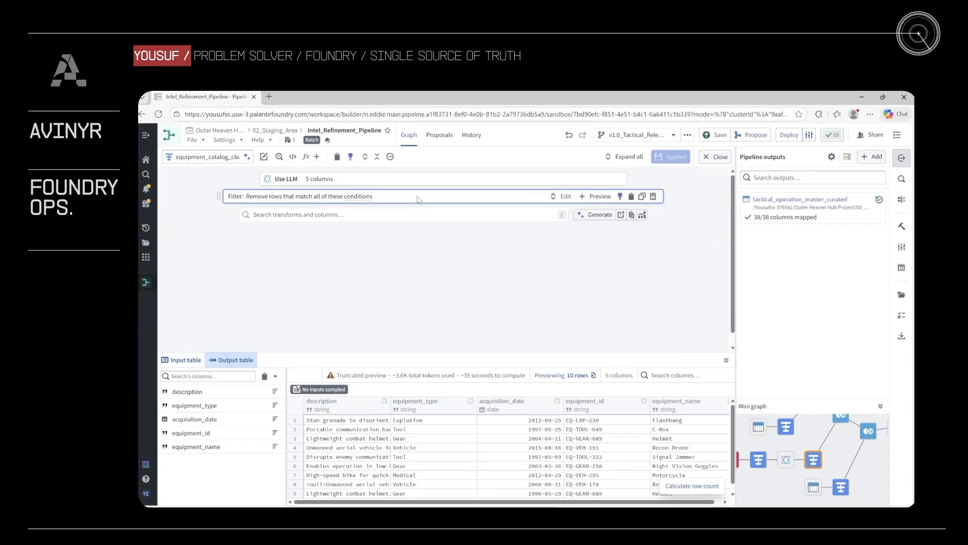
left_click(311, 198)
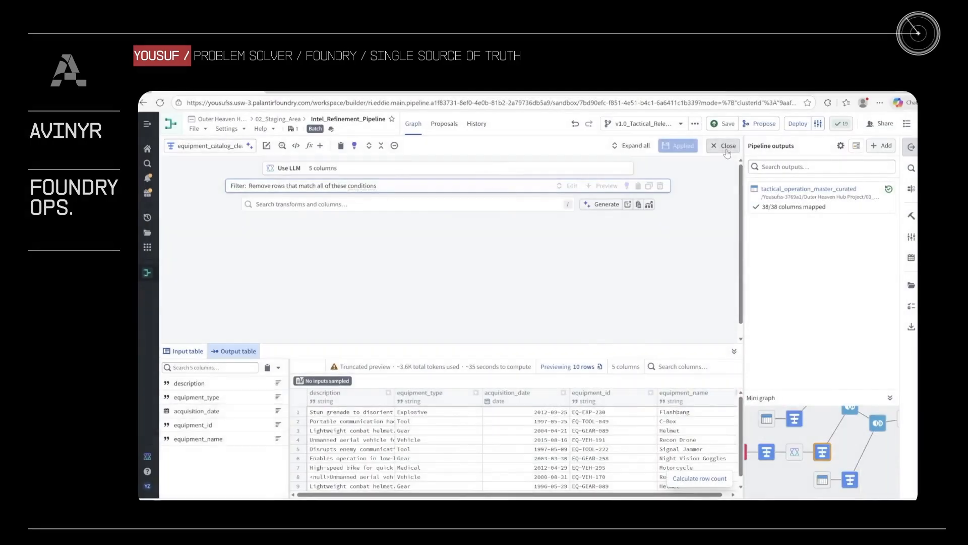
left_click(726, 147)
left_click(549, 213)
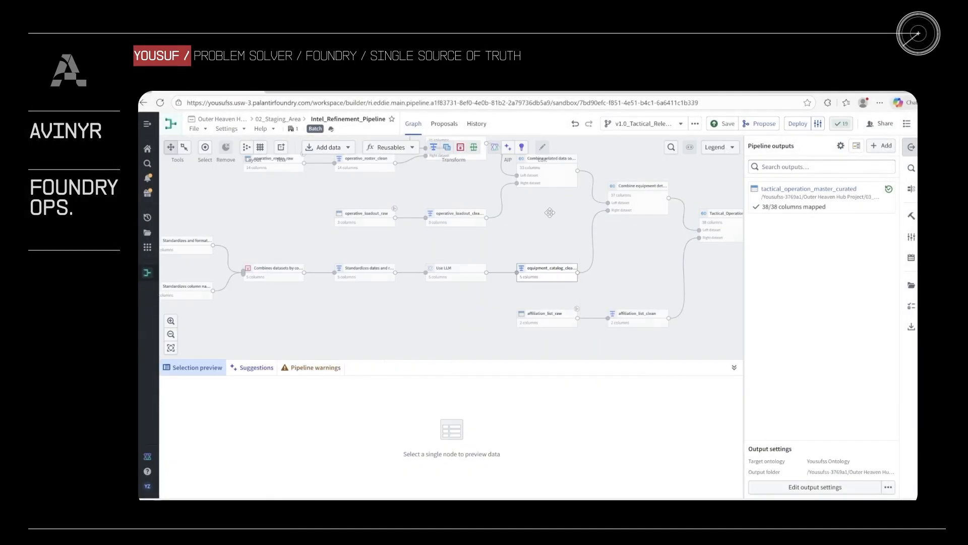
- Preview the output of the Combine operative details data join and review its mission columns across the table
scroll(549, 213, "down", 2)
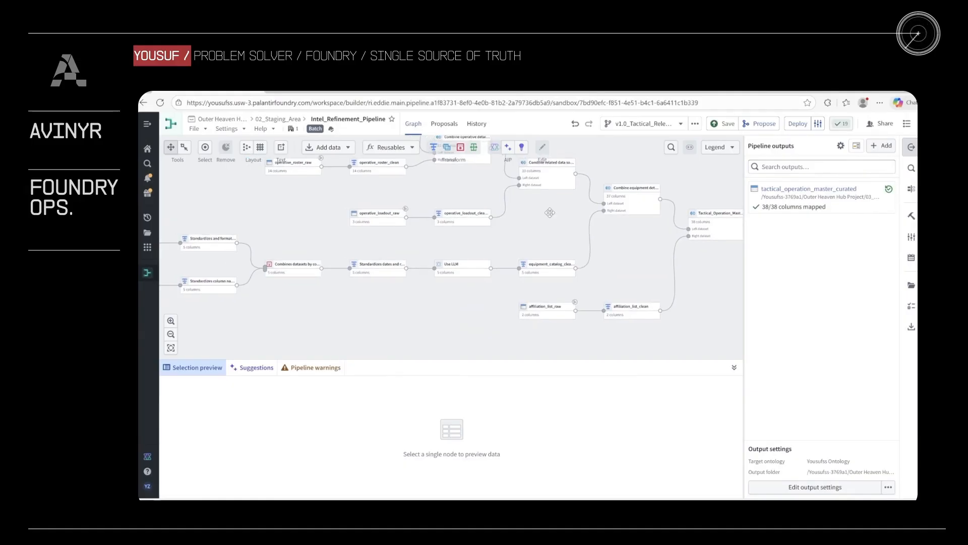
left_click_drag(549, 212, 461, 240)
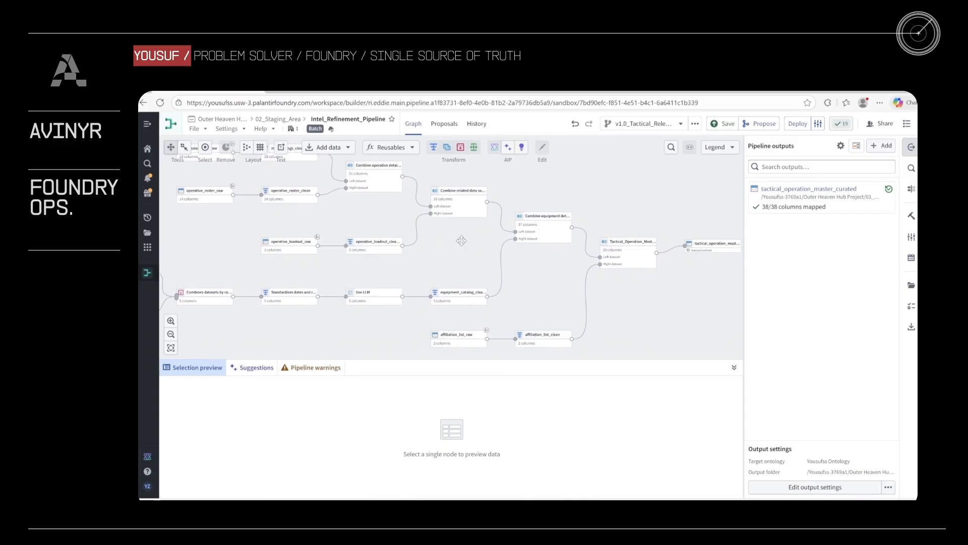
left_click_drag(461, 241, 563, 280)
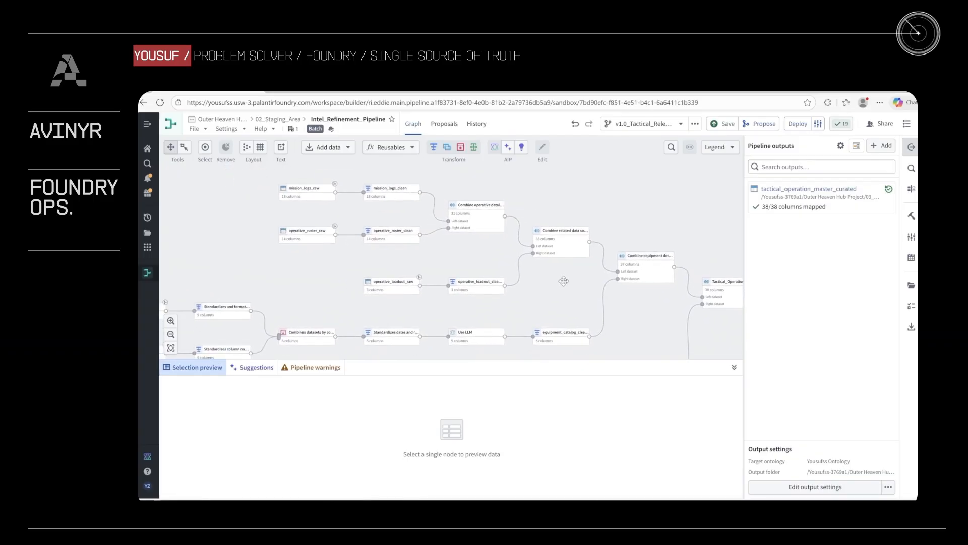
left_click(477, 213)
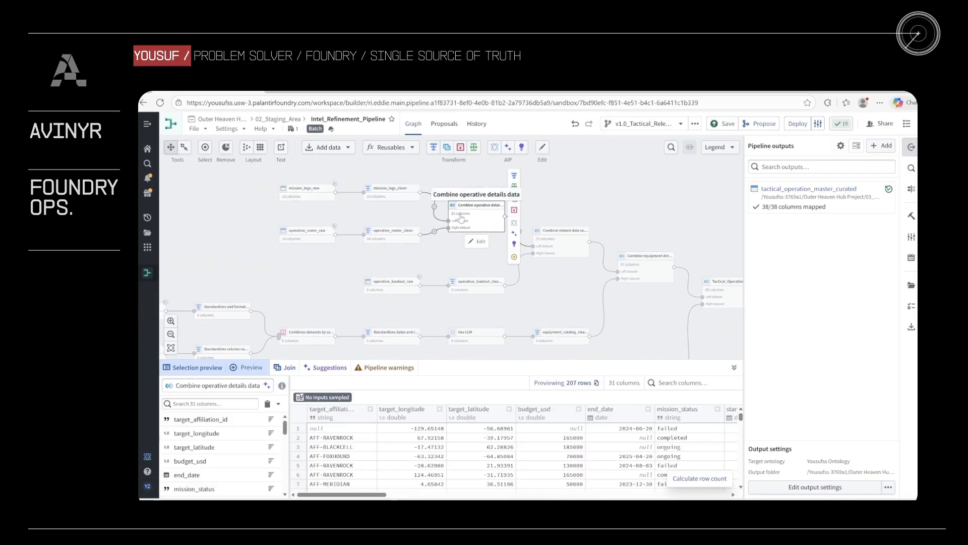
scroll(474, 446, "right", 10)
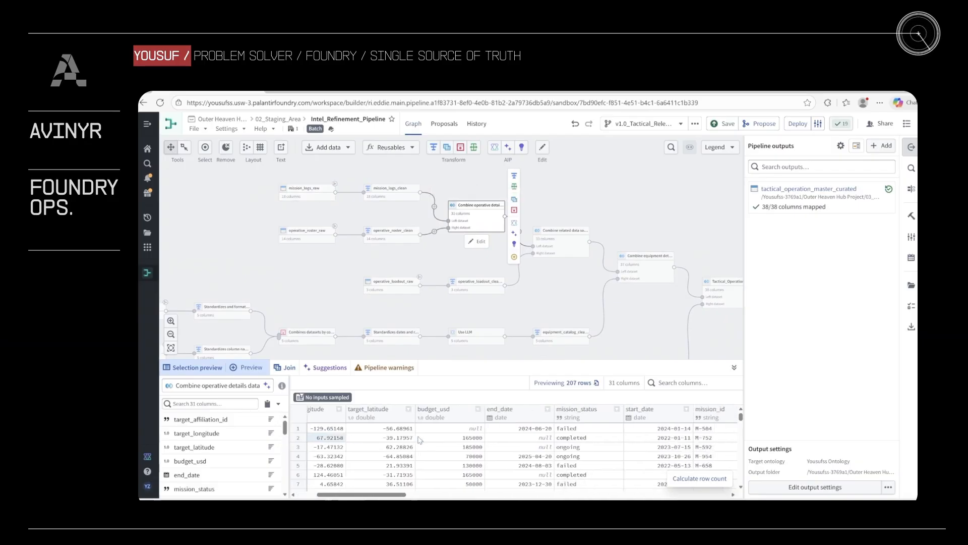
scroll(474, 446, "right", 4)
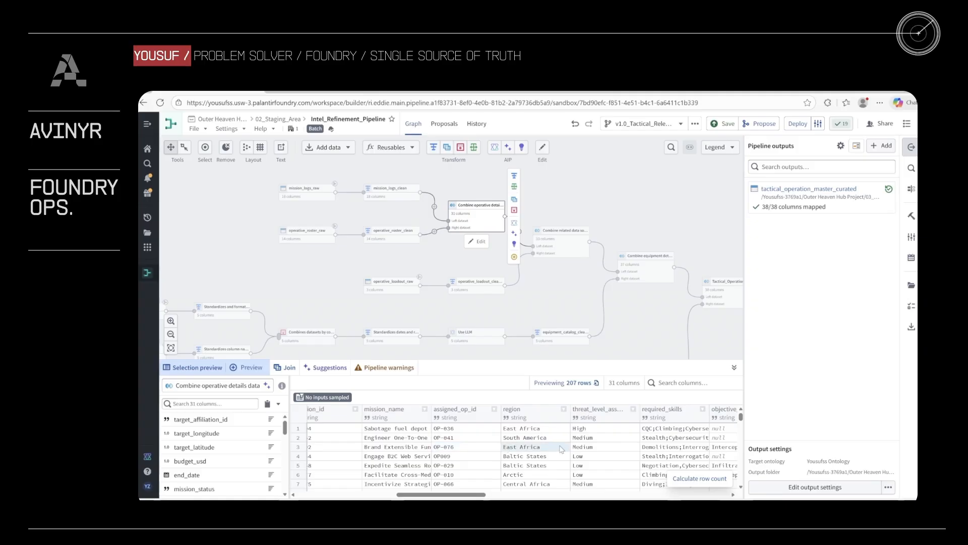
scroll(561, 449, "left", 2)
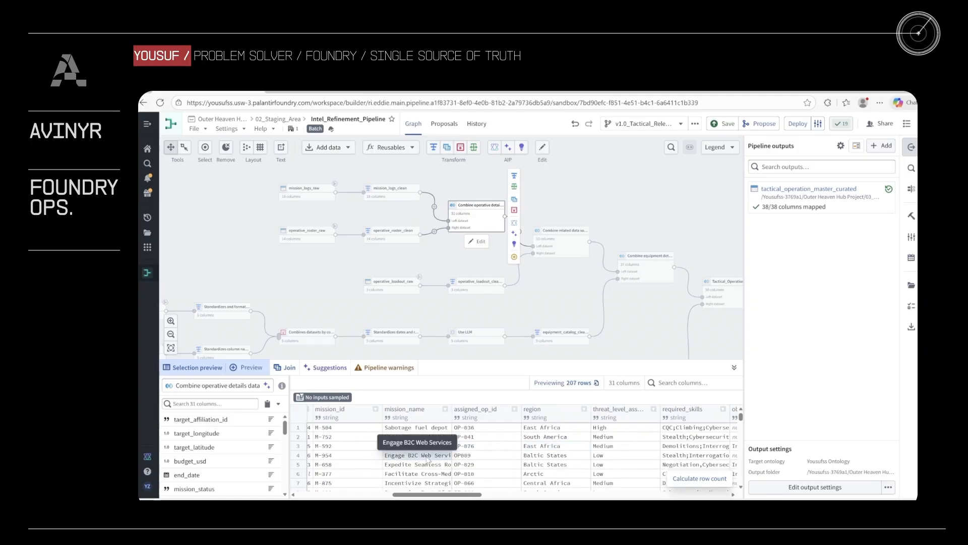
scroll(501, 454, "right", 8)
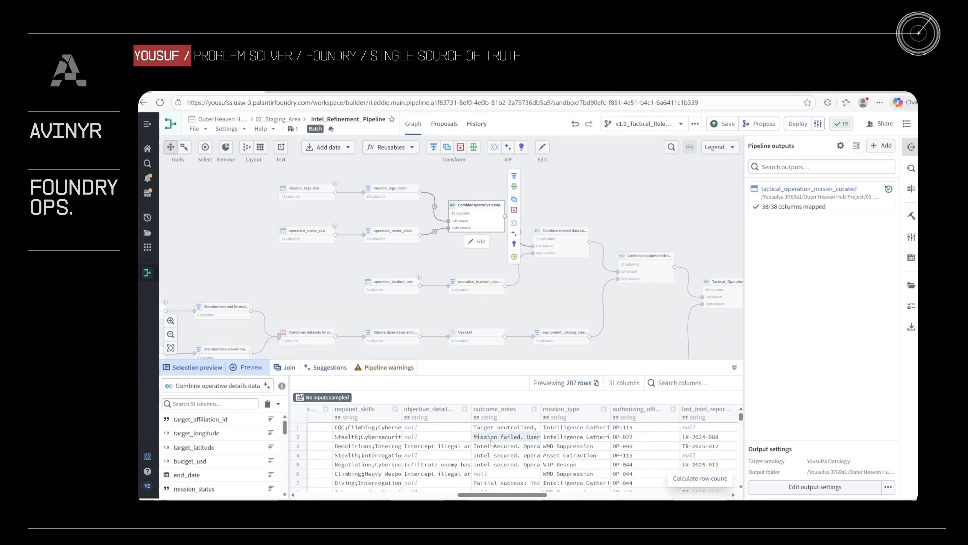
left_click(571, 296)
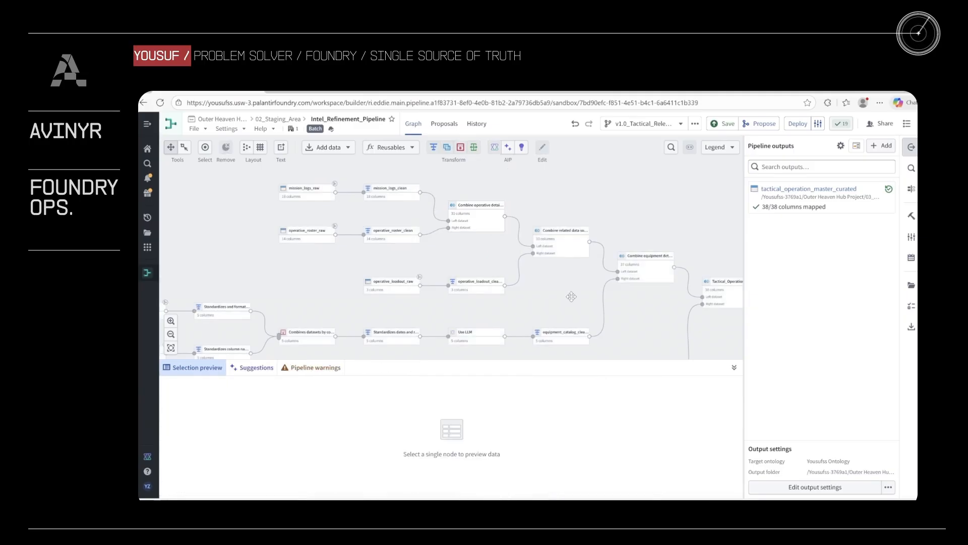
left_click_drag(571, 296, 541, 279)
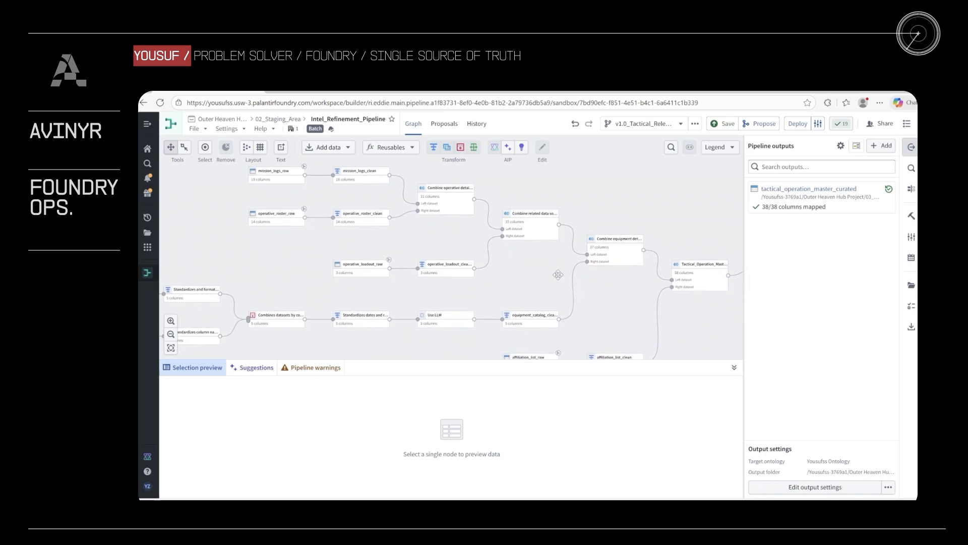
left_click_drag(558, 274, 677, 282)
left_click_drag(451, 242, 444, 251)
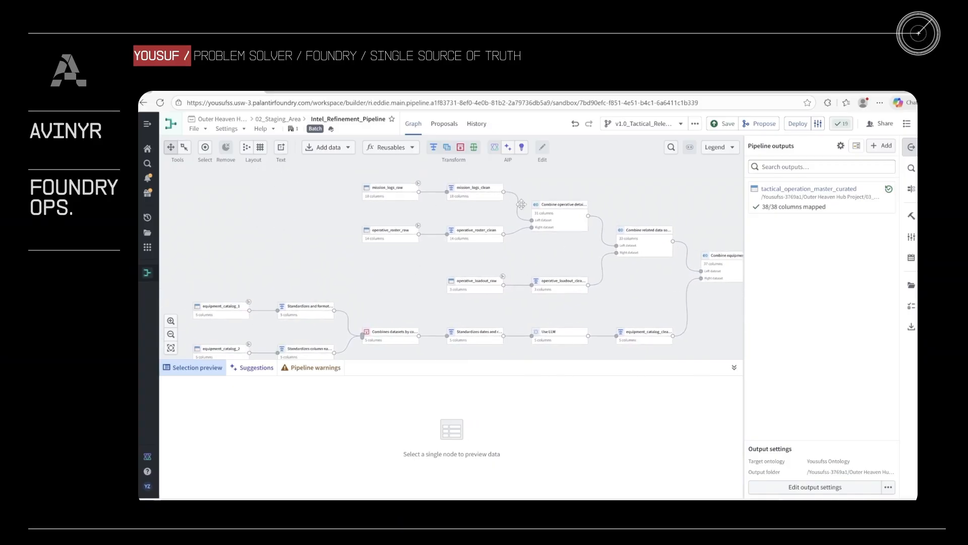
left_click_drag(373, 290, 311, 278)
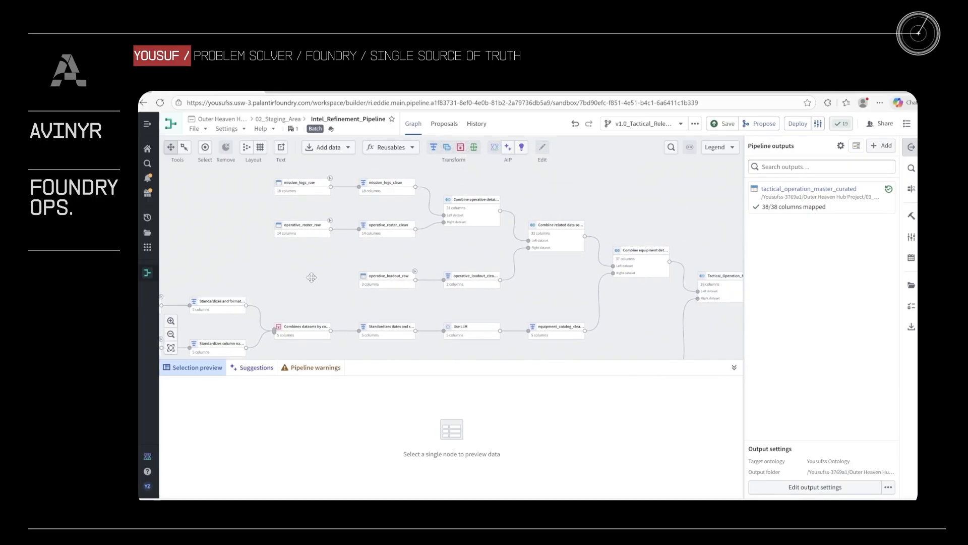
left_click_drag(311, 277, 299, 274)
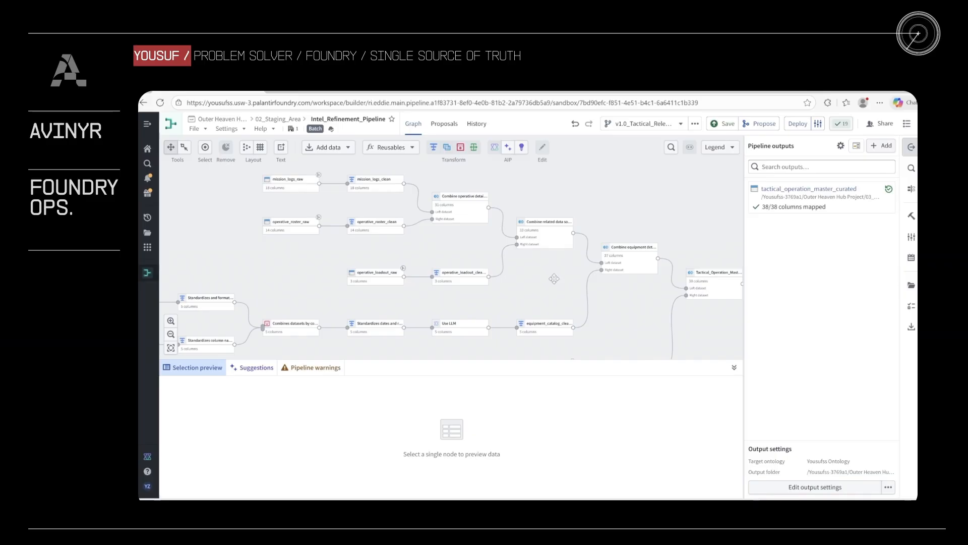
left_click_drag(554, 278, 547, 275)
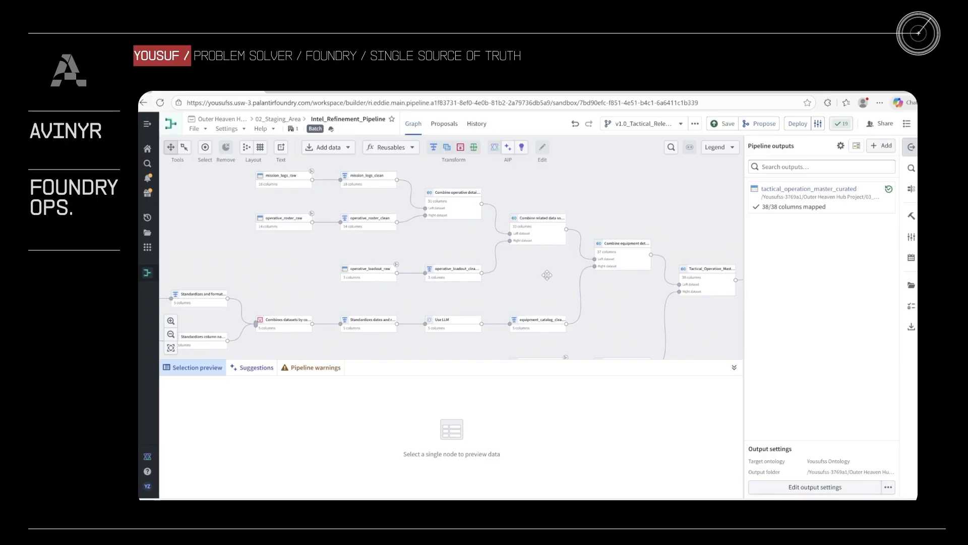
left_click_drag(547, 275, 542, 276)
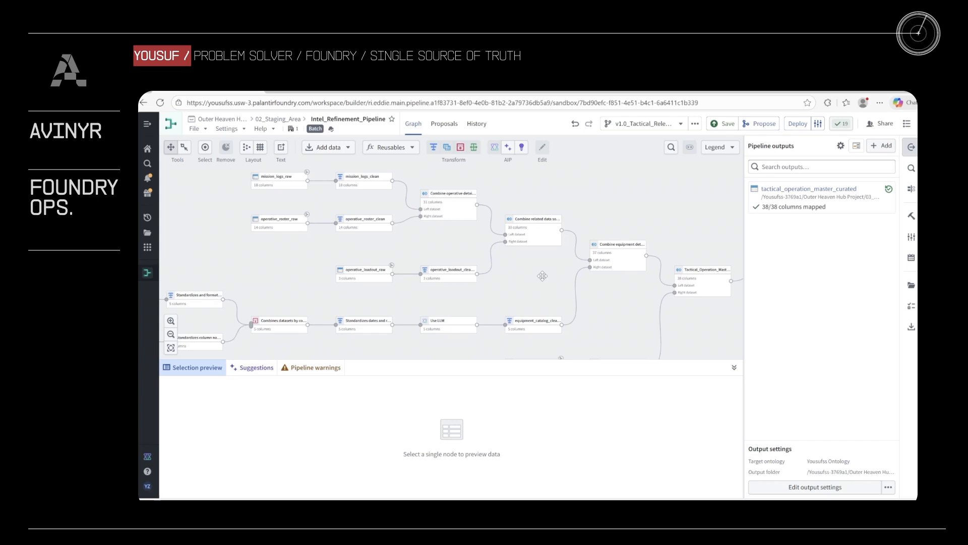
- Examine the left join on equipment_id and the selected columns in Combine equipment details together, then return to the graph
left_click(539, 232)
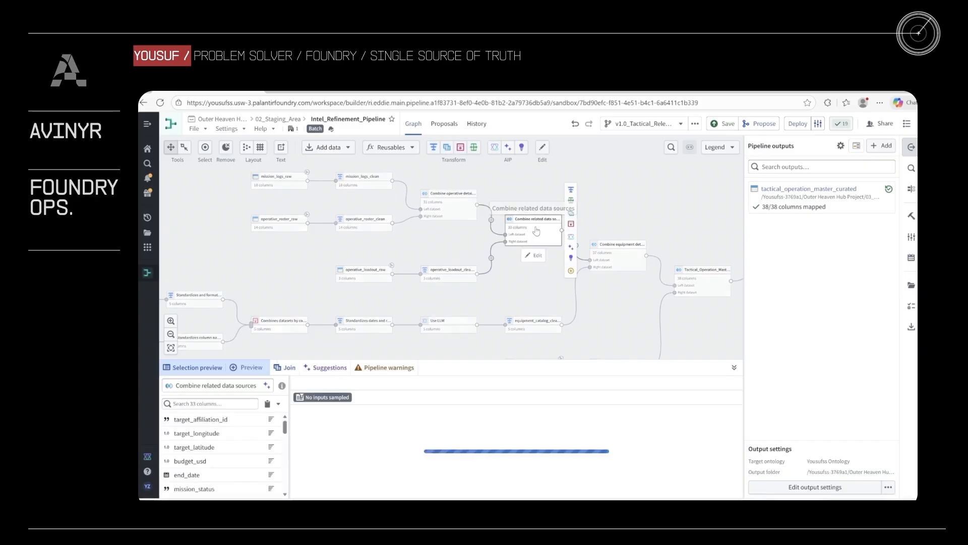
double_click(620, 253)
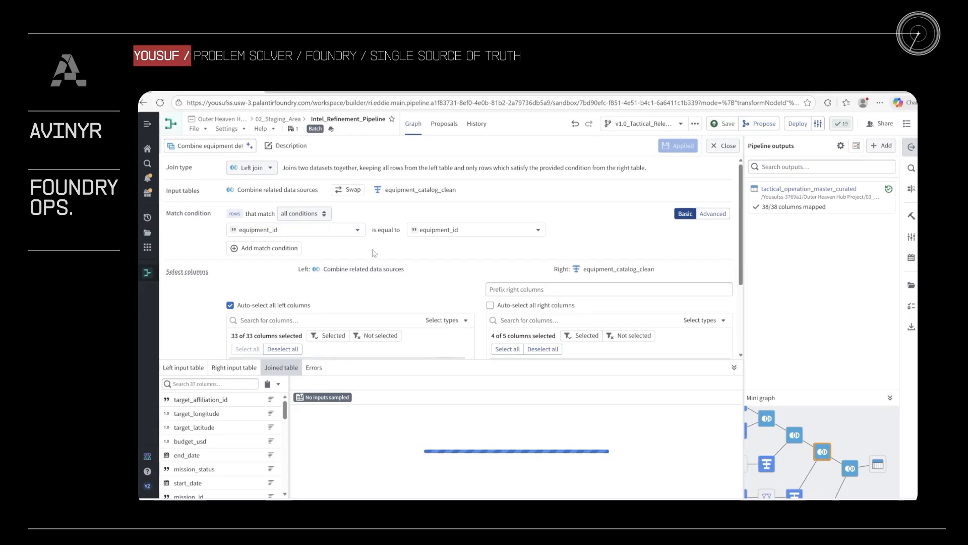
scroll(373, 222, "down", 1)
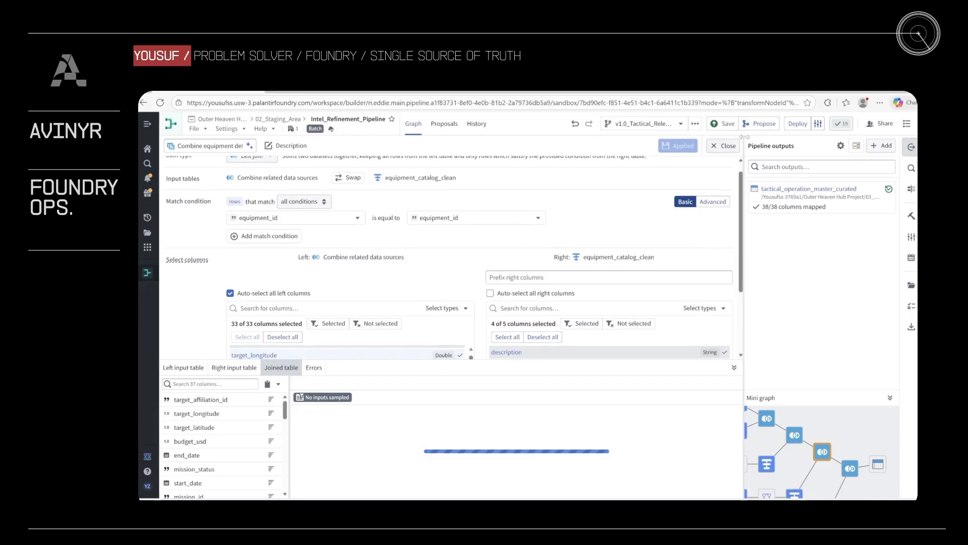
left_click(724, 146)
- Examine the match condition and selected columns of the Combine related data sources join, and return to the graph
double_click(532, 246)
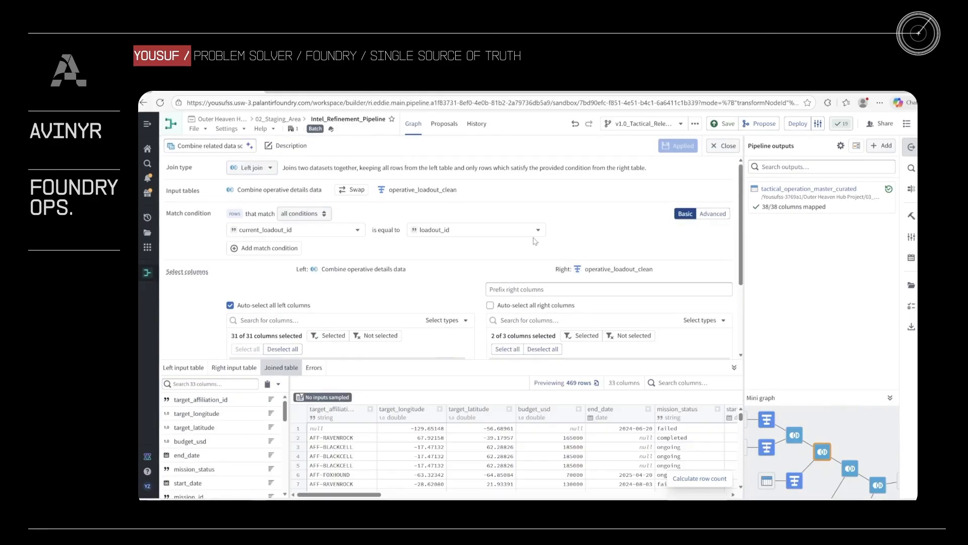
scroll(542, 282, "down", 3)
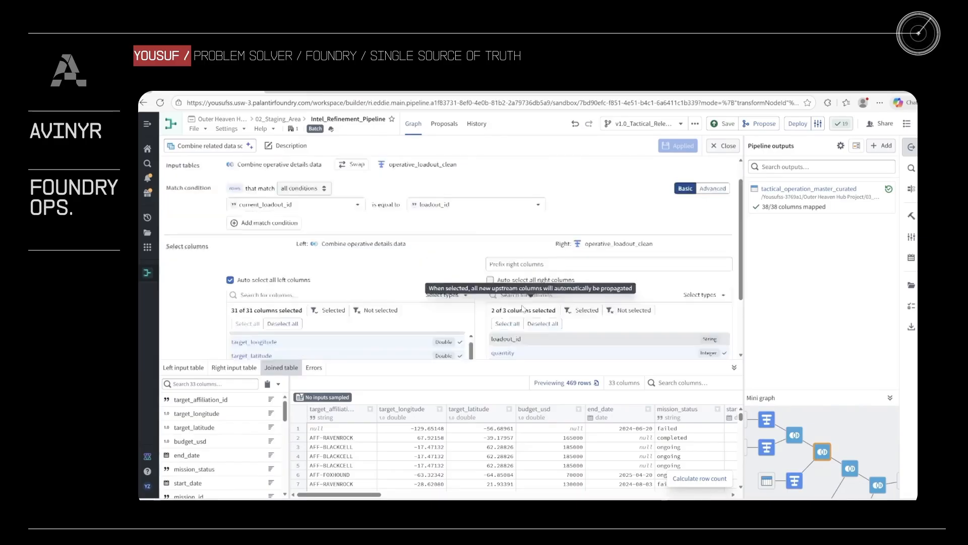
left_click(723, 146)
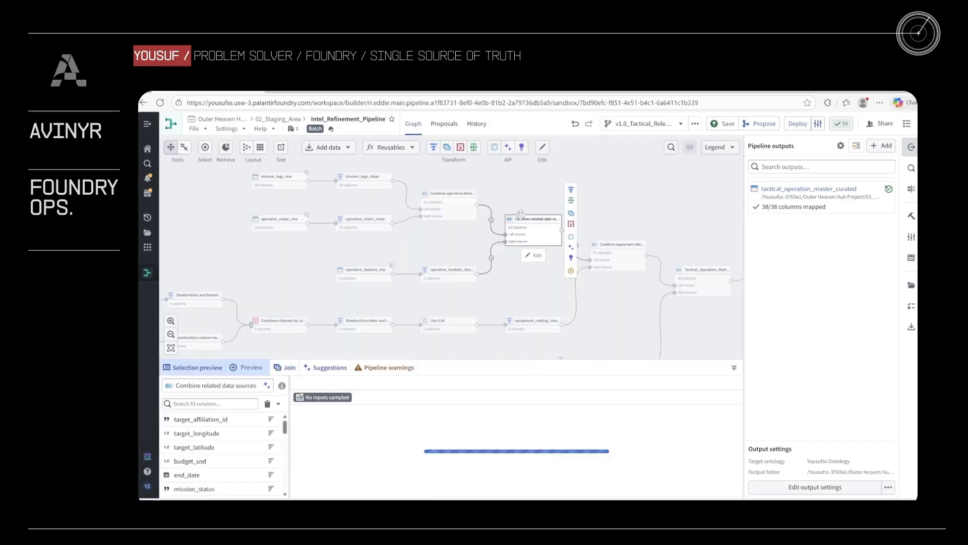
- Examine how Combine operative details data joins mission_logs_clean with operative_roster_clean, including its selected columns, and return to the graph
double_click(458, 207)
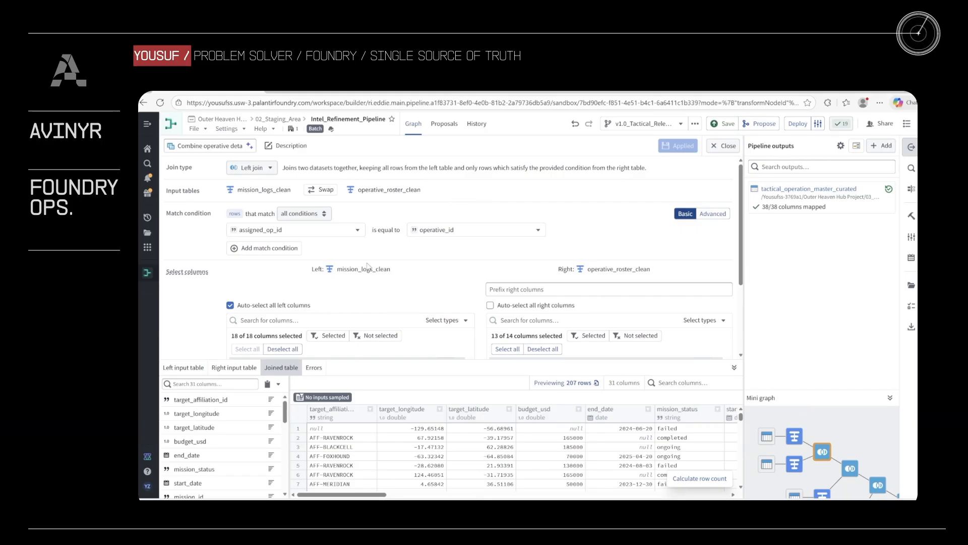
scroll(337, 236, "down", 2)
scroll(360, 286, "down", 1)
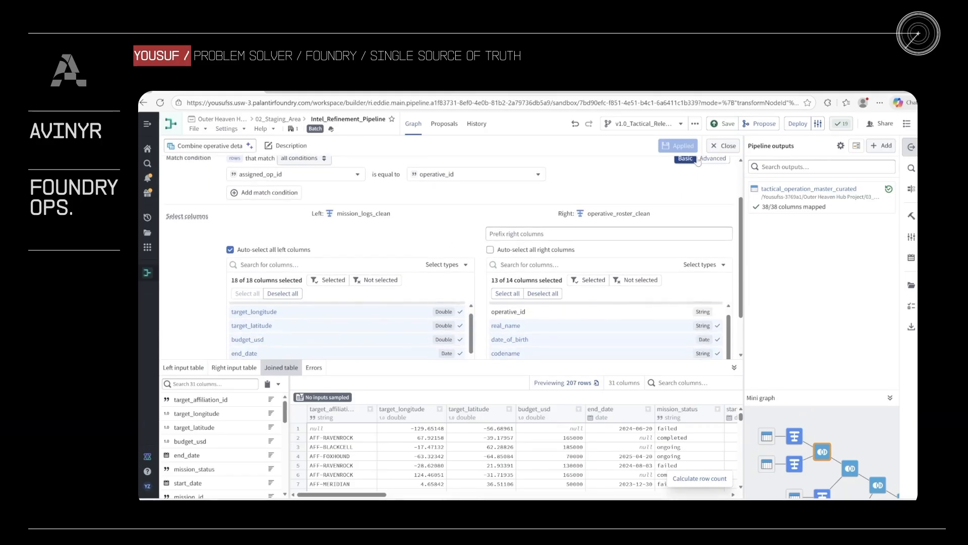
left_click(724, 146)
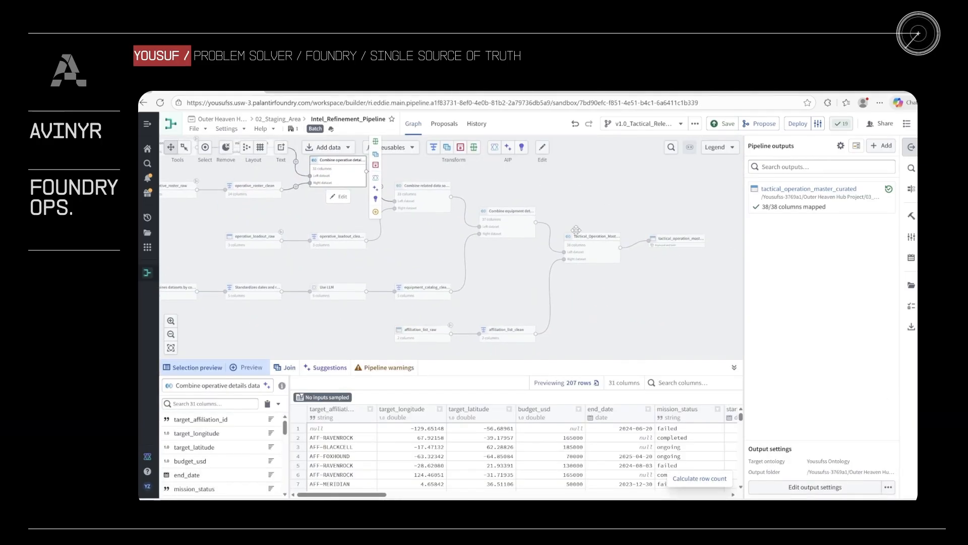
- Examine the Tactical_Operation_Master join with affiliation_list_clean, return to the graph and review the full flow to the final output
double_click(576, 230)
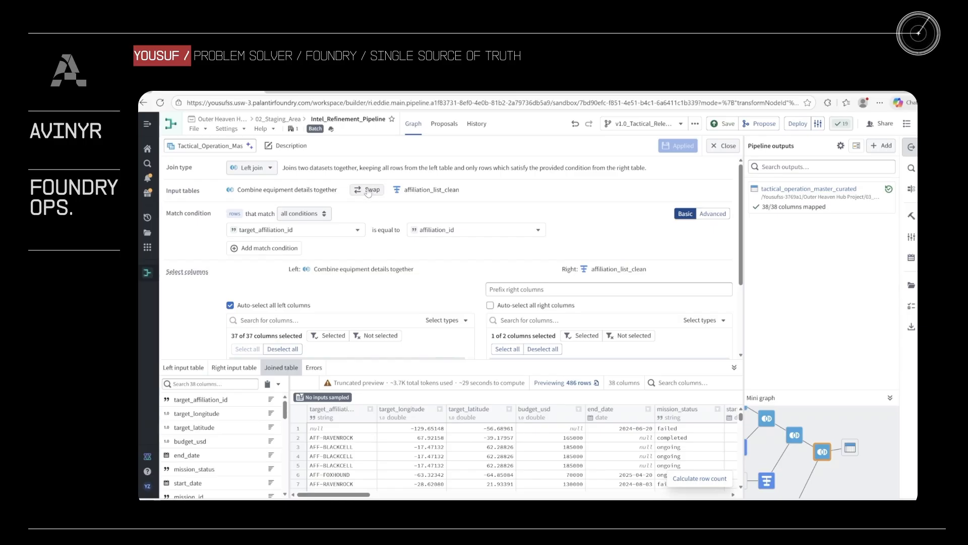
left_click(726, 145)
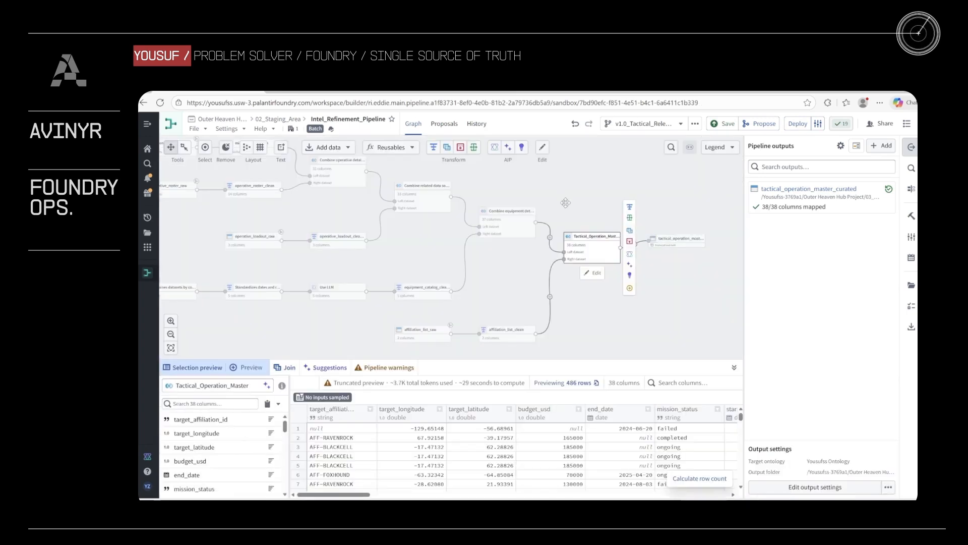
left_click_drag(579, 198, 541, 200)
left_click(663, 244)
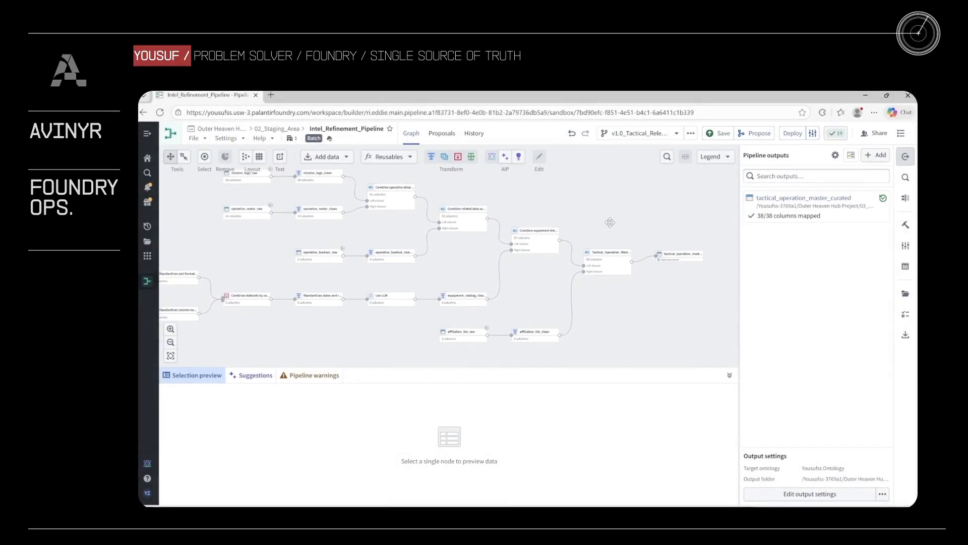
left_click_drag(615, 220, 623, 219)
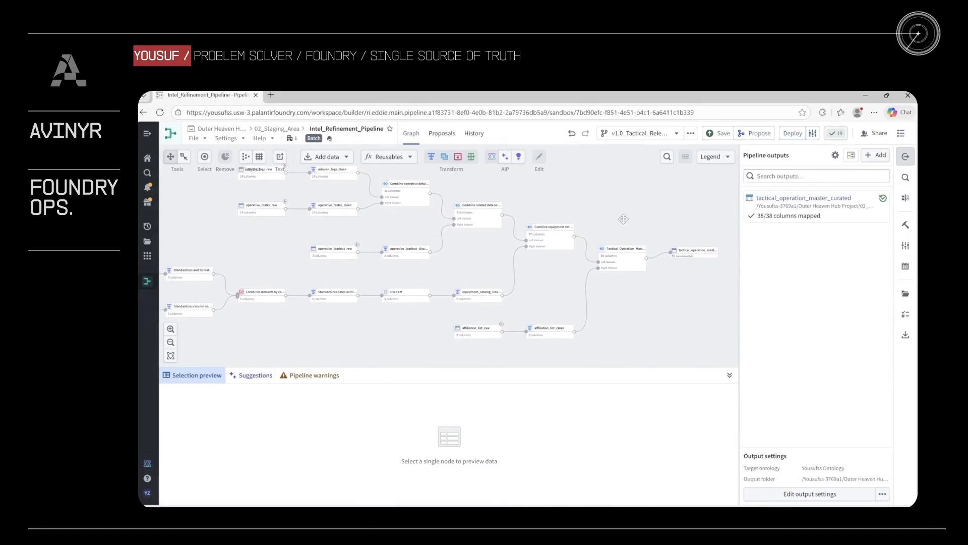
left_click_drag(623, 219, 635, 230)
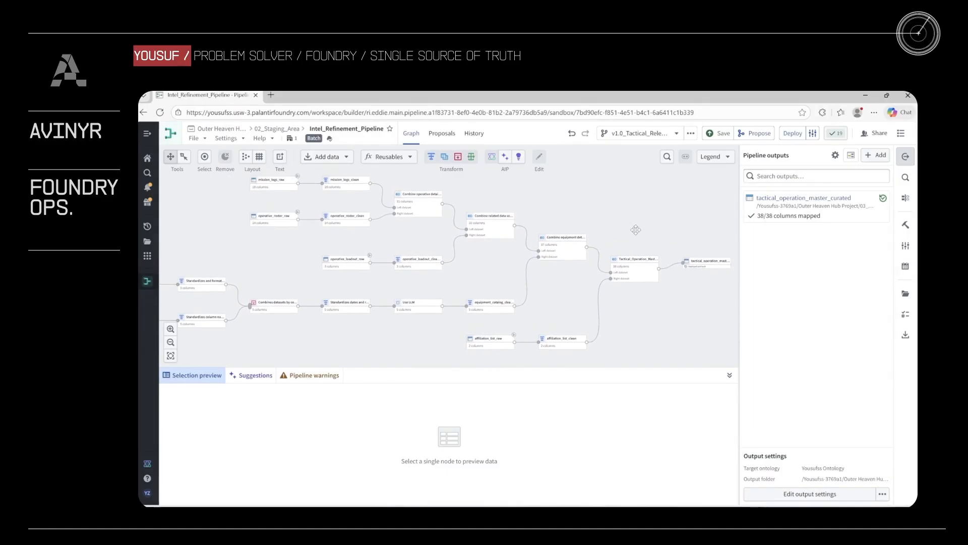
- View the pipeline graph on the Main branch for comparison, and switch back to the v1.0_Tactical_Release branch
left_click(635, 134)
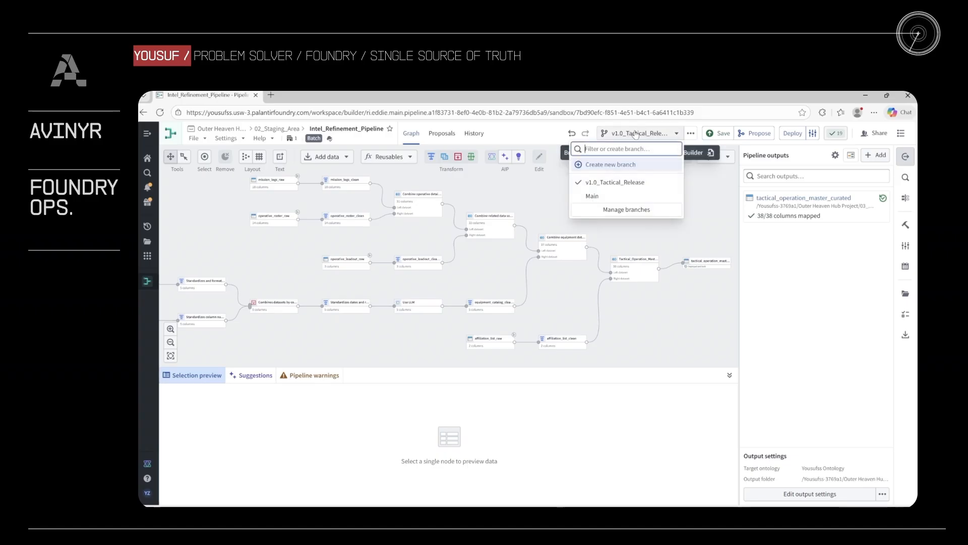
left_click(624, 196)
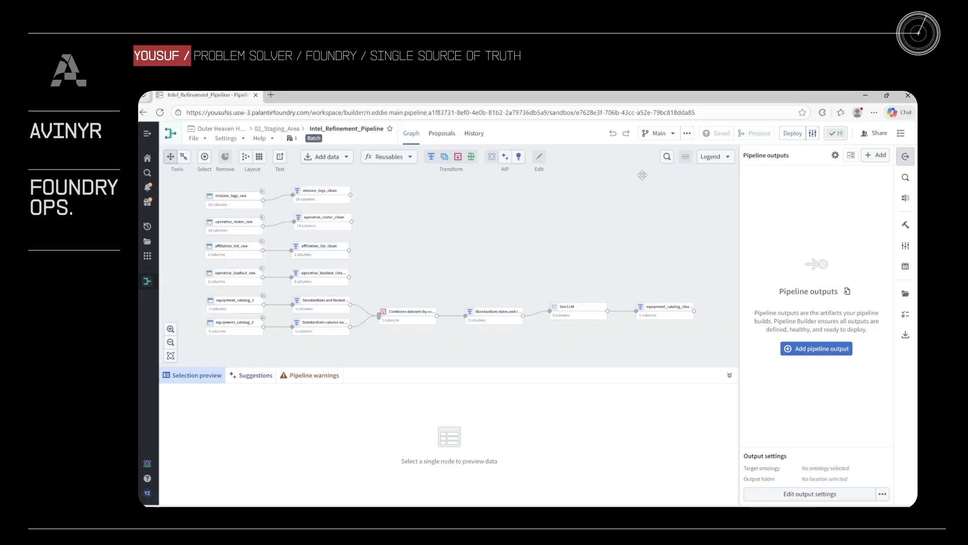
left_click(655, 133)
left_click(627, 196)
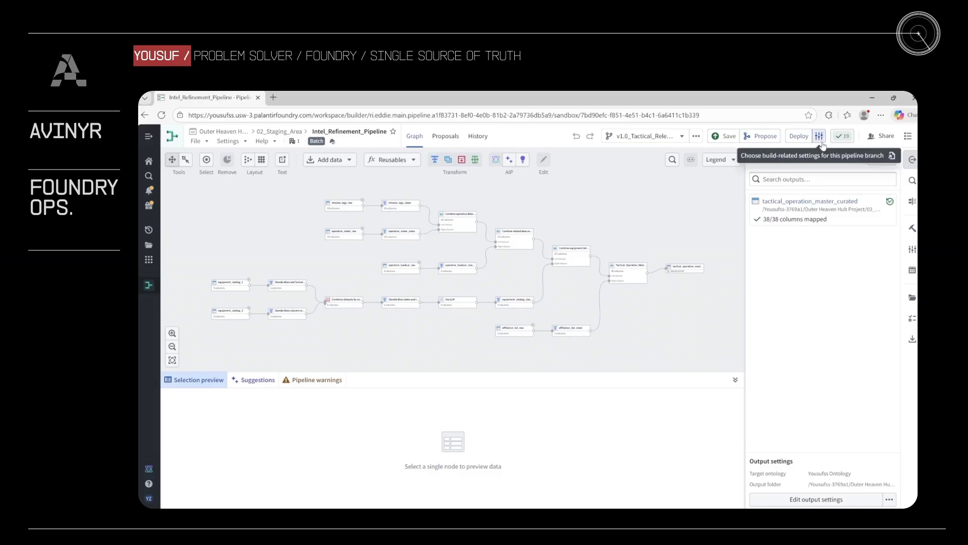
- Show the pipeline's deployment options, and open the tactical_operation_master_curated output dataset from the graph
left_click(795, 142)
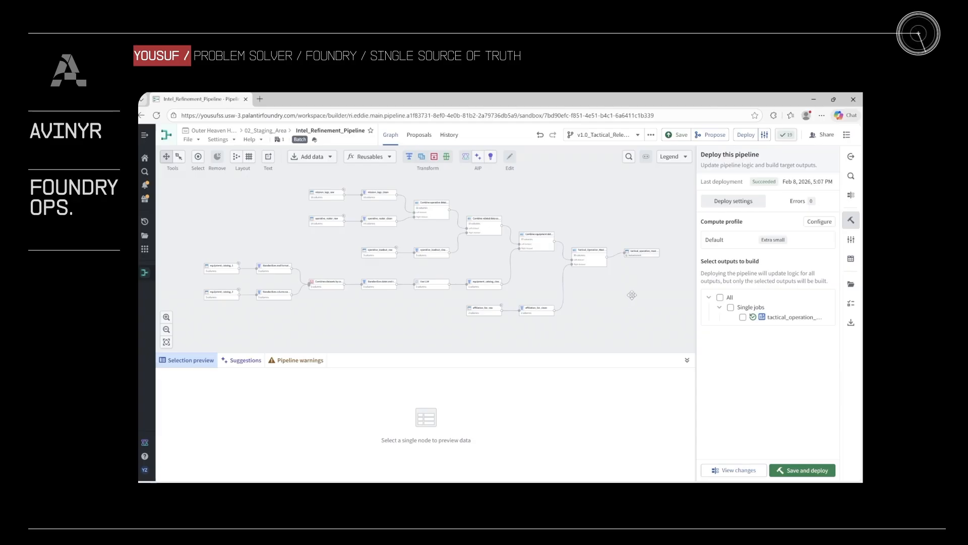
left_click(642, 252)
right_click(653, 255)
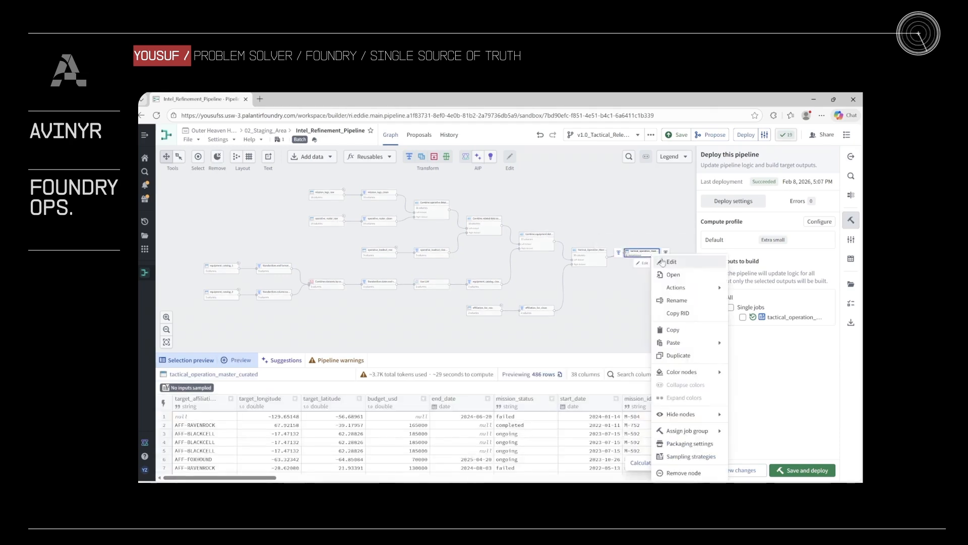
left_click(719, 277)
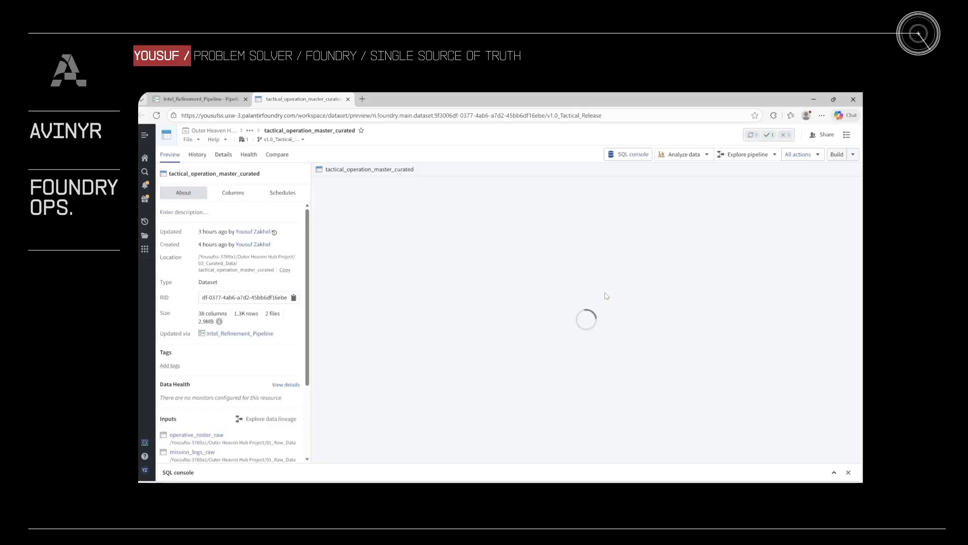
- Check the recent runs of the build schedule defined on tactical_operation_master_curated, and run that schedule manually
left_click(281, 192)
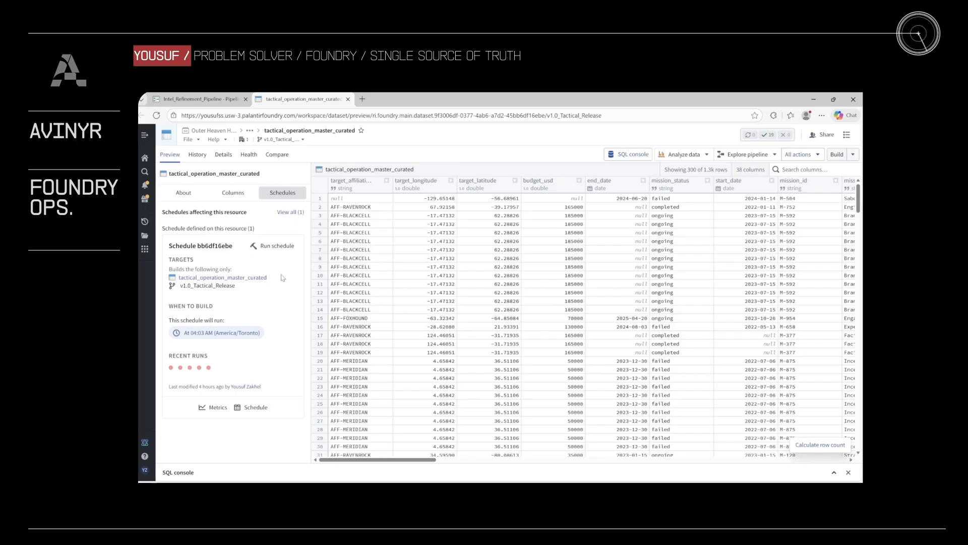
mouse_move(207, 371)
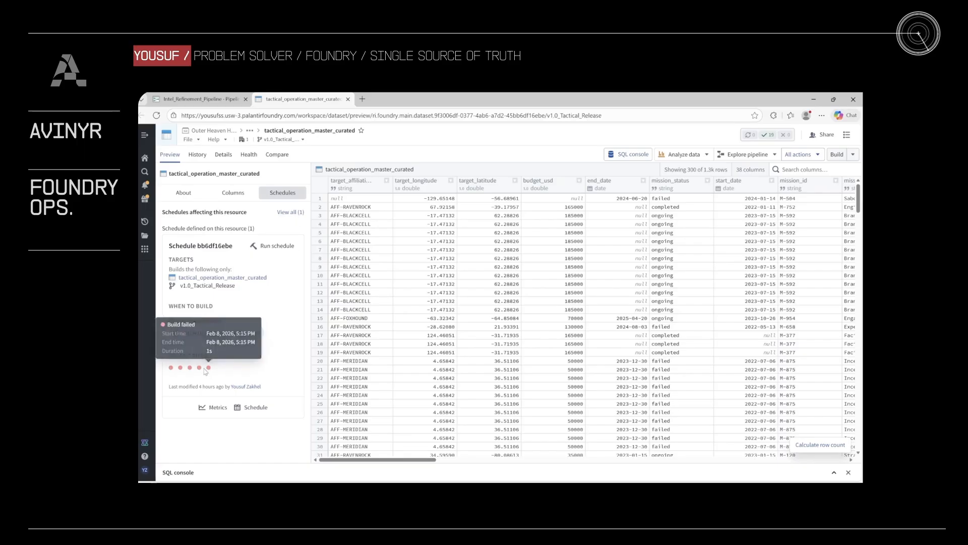
left_click(281, 246)
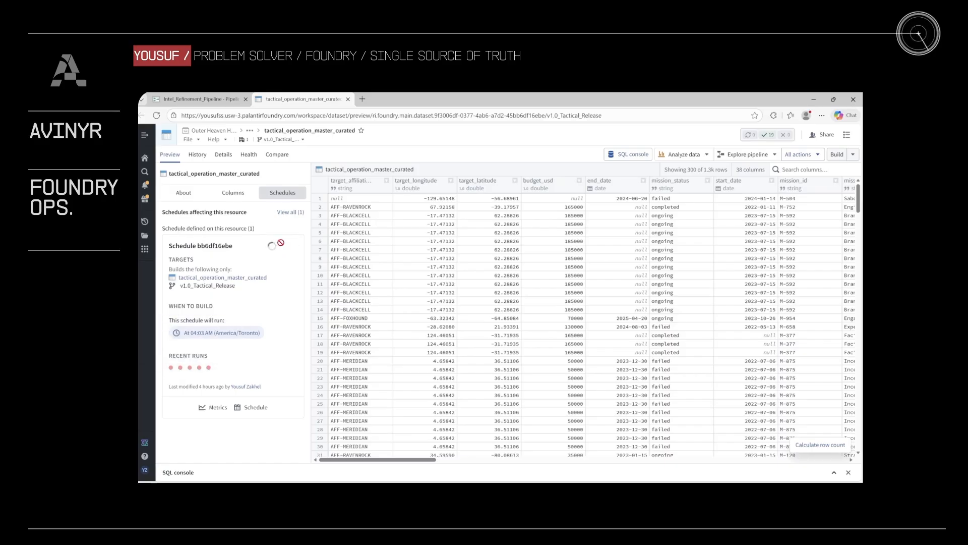